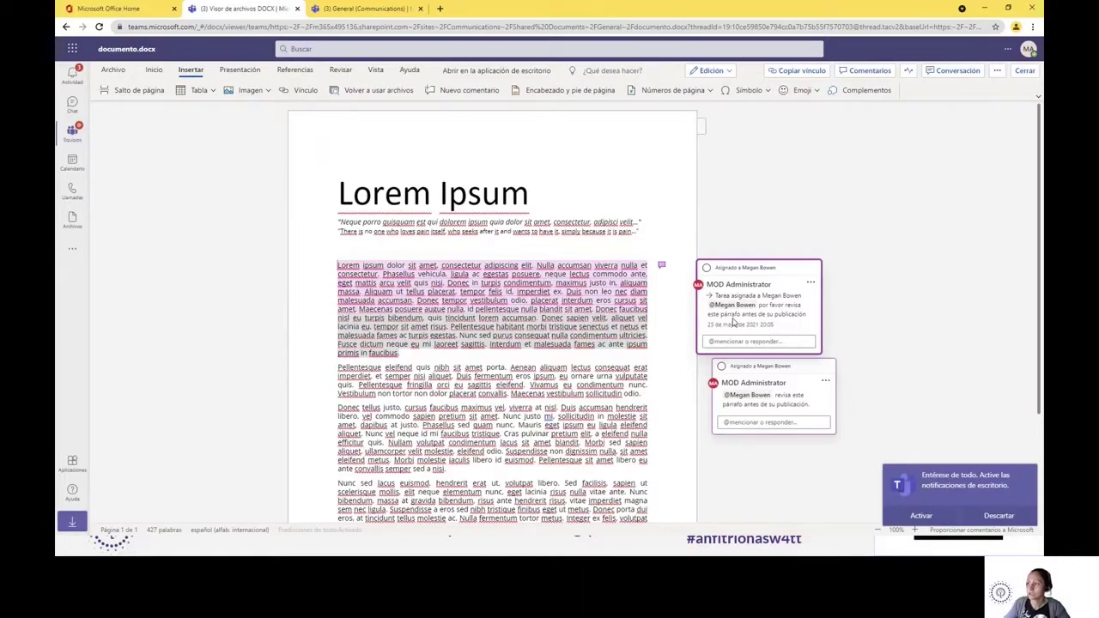
left_click(721, 367)
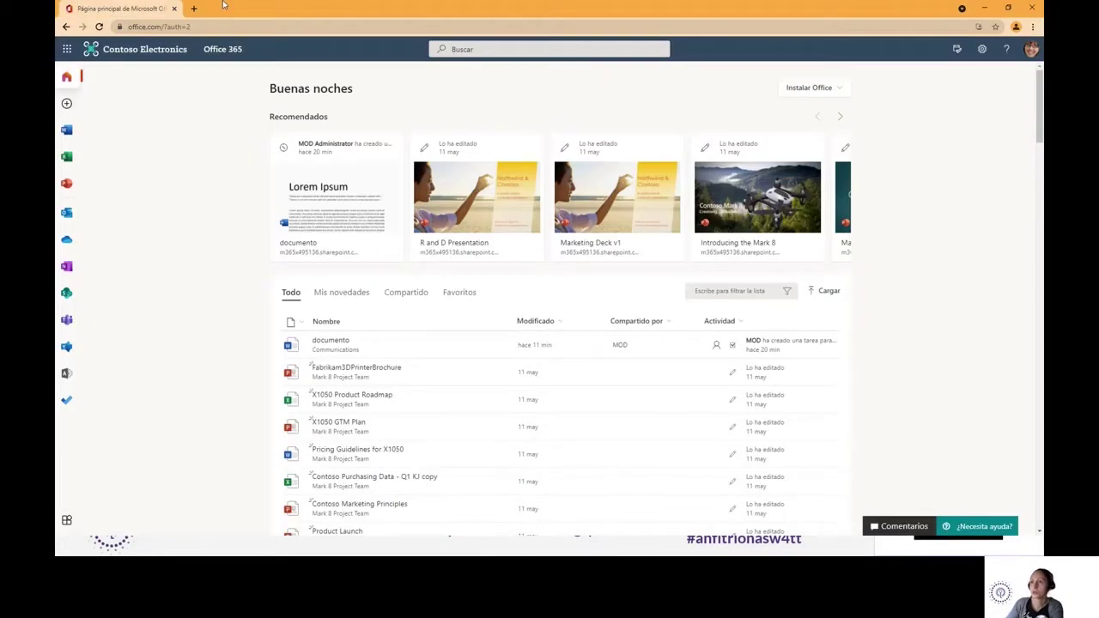
Open Outlook, read the newest task-assignment email about documento.docx and flag it for follow-up.
left_click(67, 214)
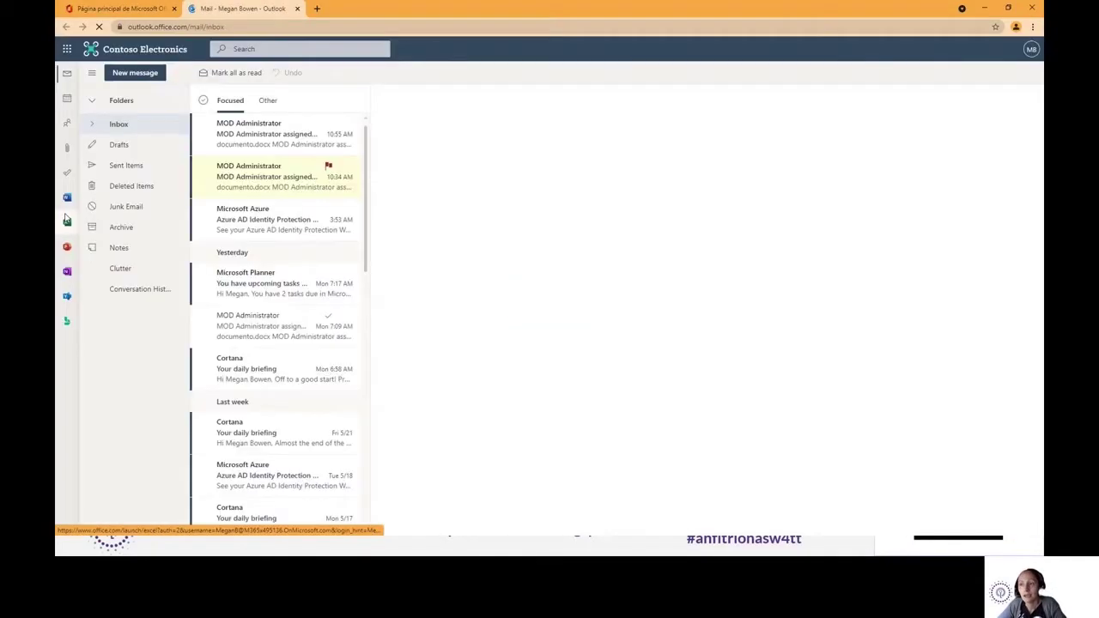
left_click(272, 141)
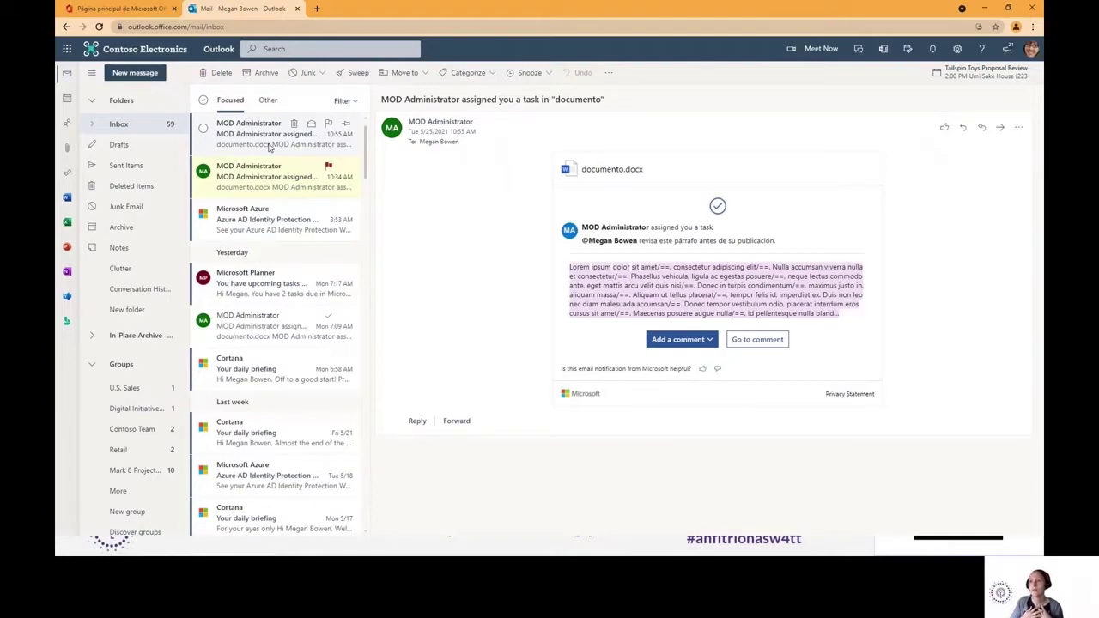
left_click(266, 144)
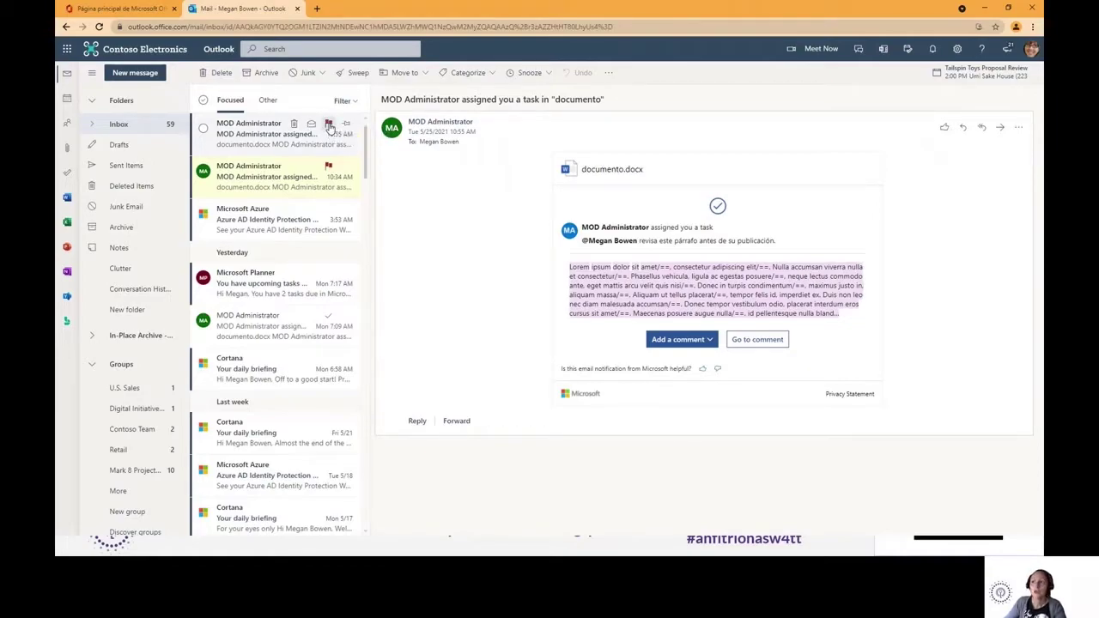
left_click(329, 126)
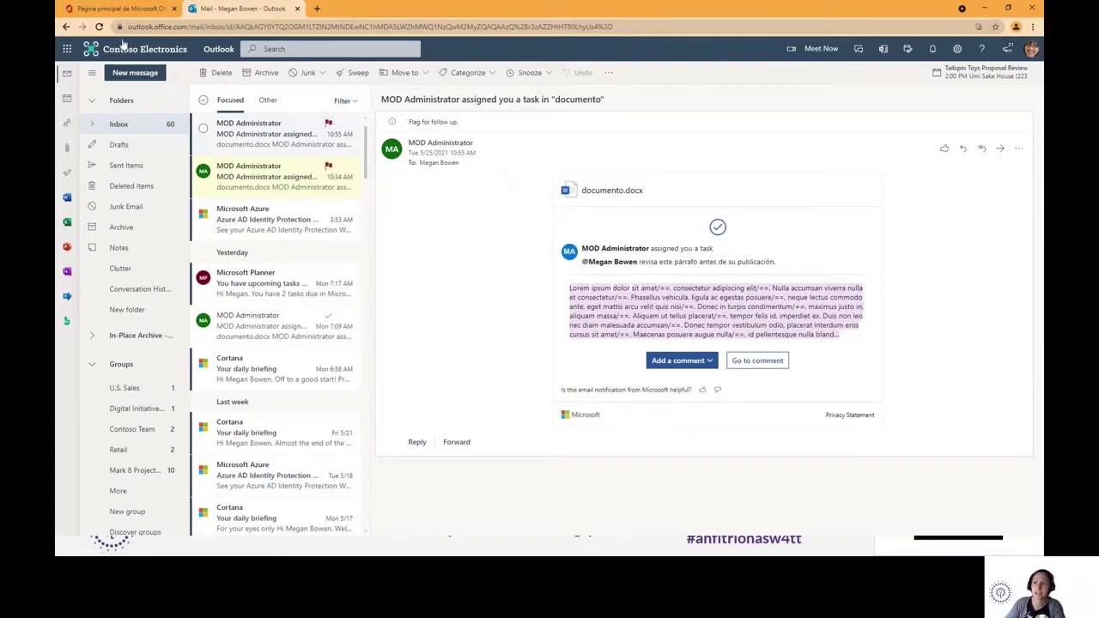
Switch to To Do from the Office home page and open a "documento" task from the Correo electrónico marcado list.
left_click(107, 10)
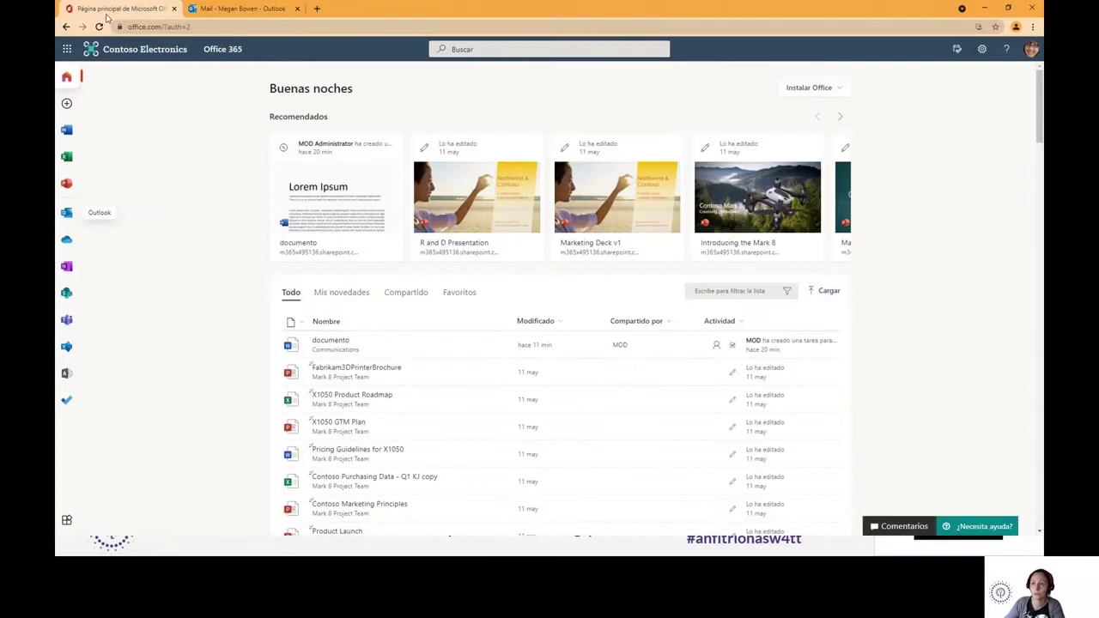
left_click(67, 49)
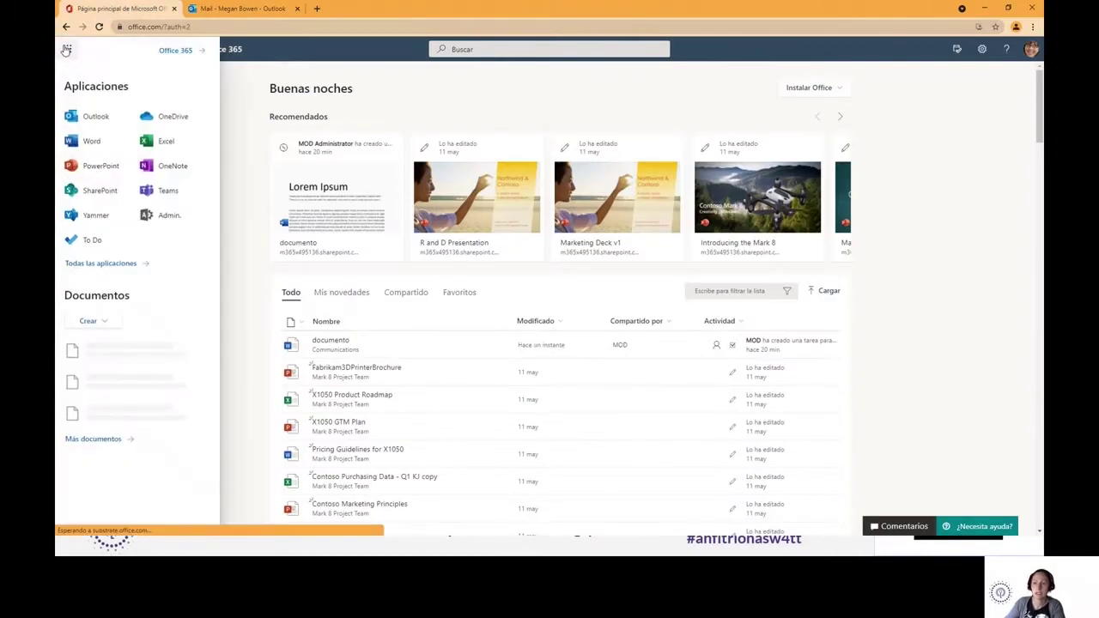
left_click(92, 241)
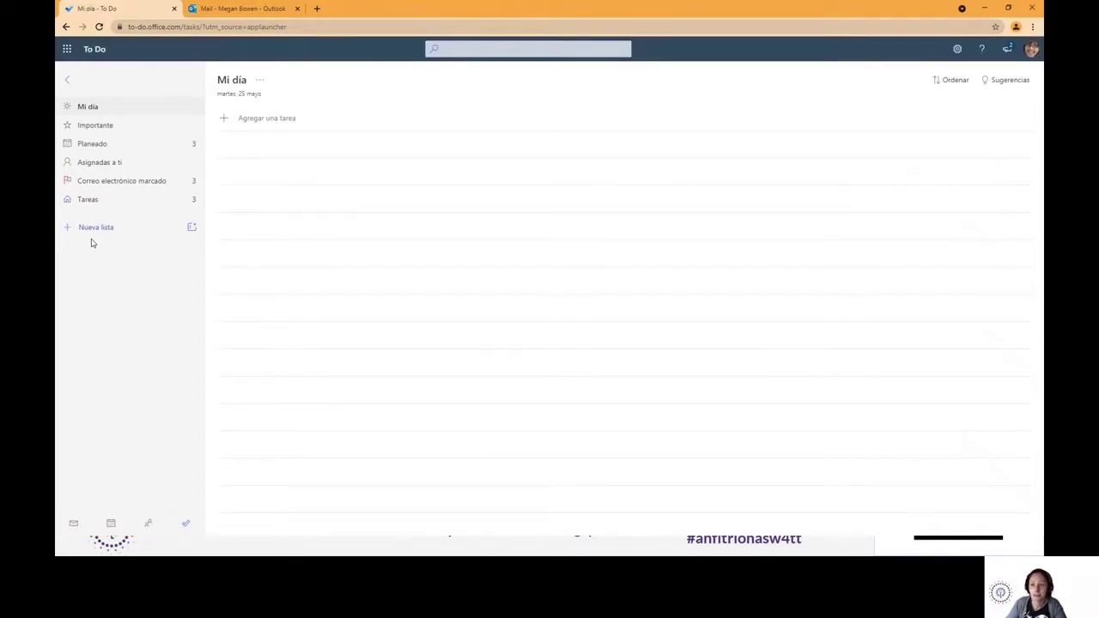
left_click(107, 183)
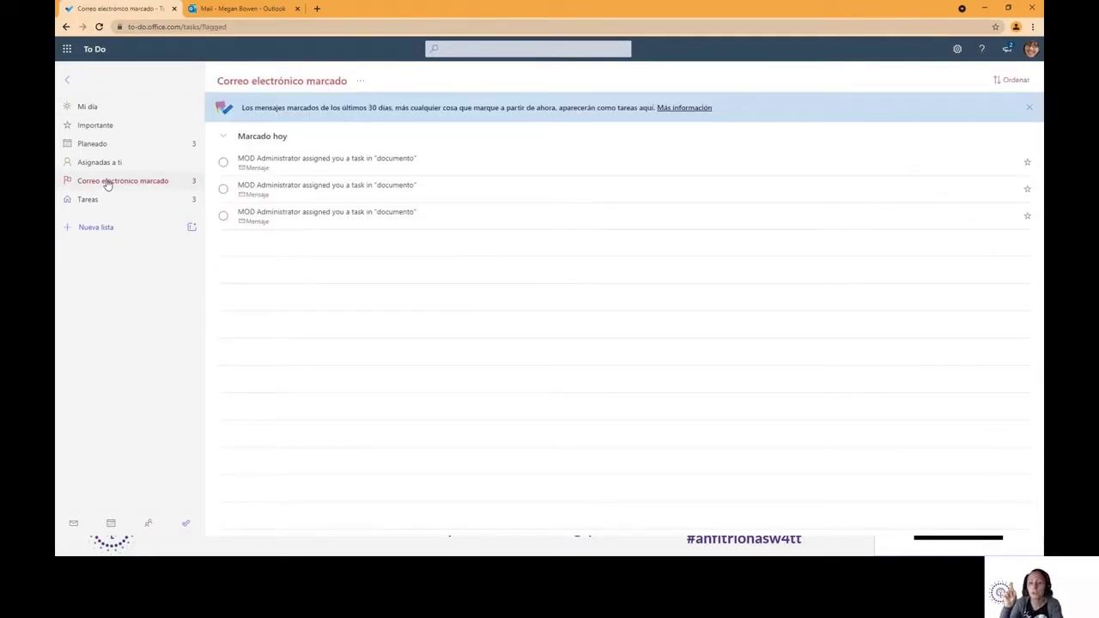
left_click(322, 222)
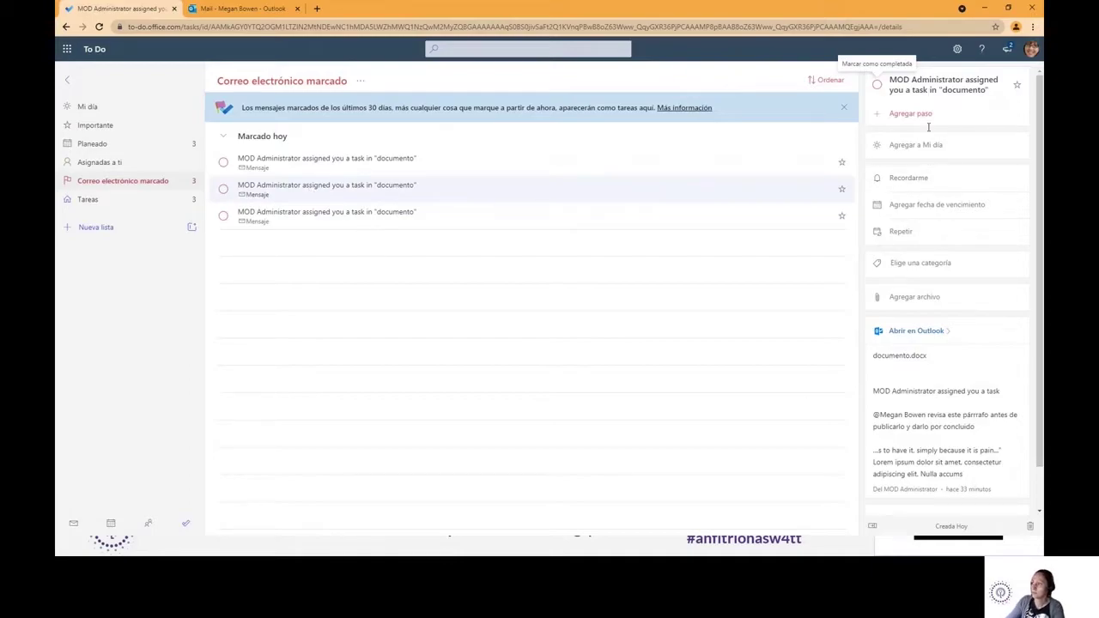
Review the reminder, due date and category options and the message text of the open flagged-email task.
left_click(912, 180)
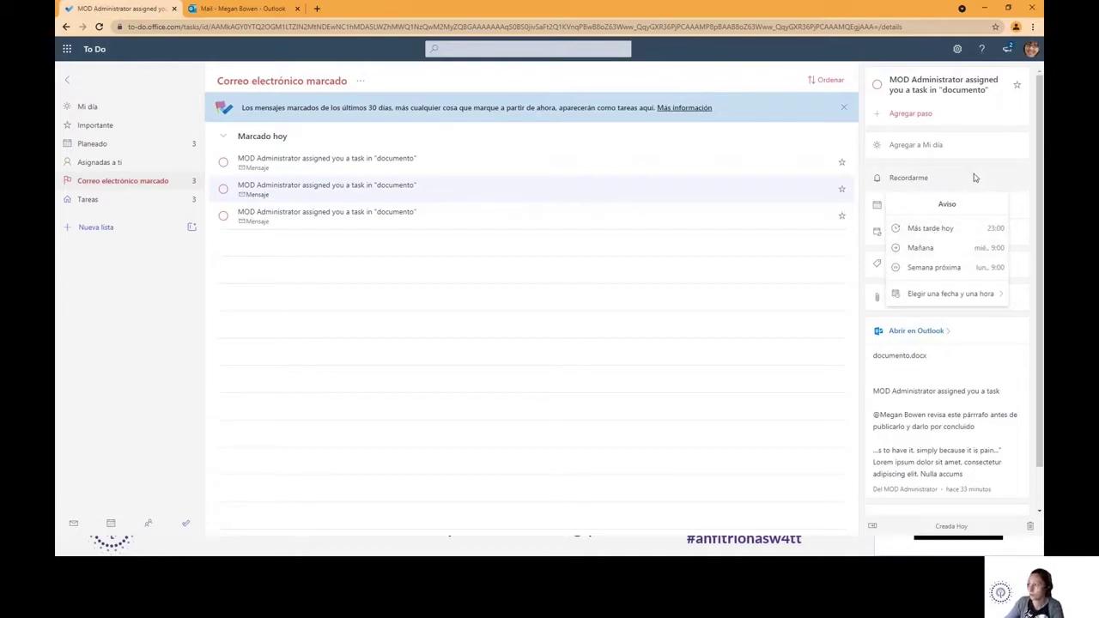
left_click(912, 206)
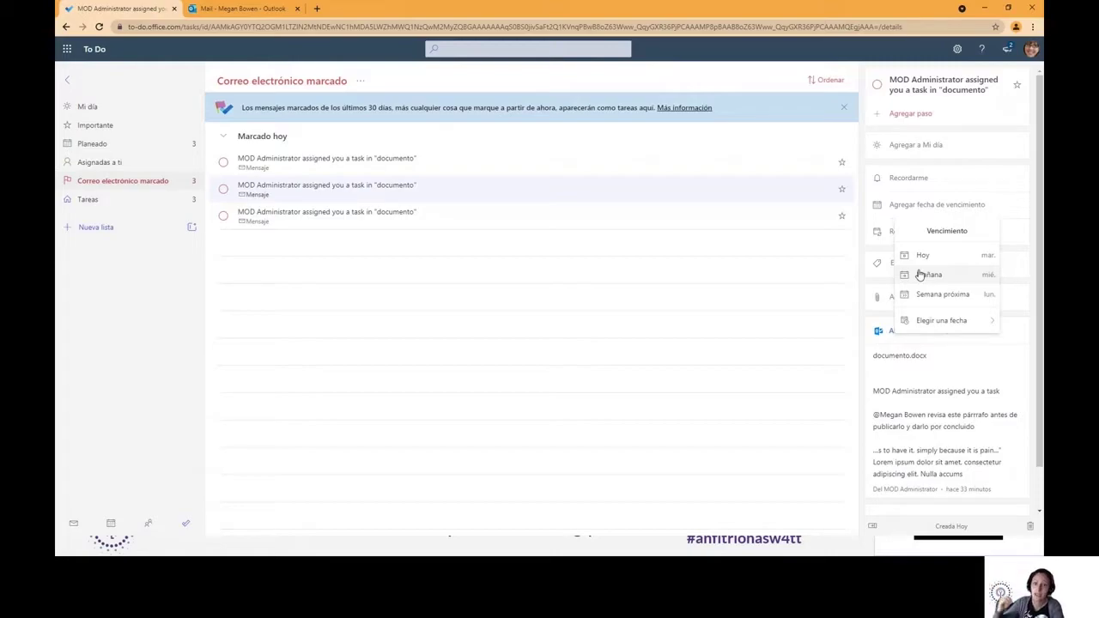
left_click(1025, 270)
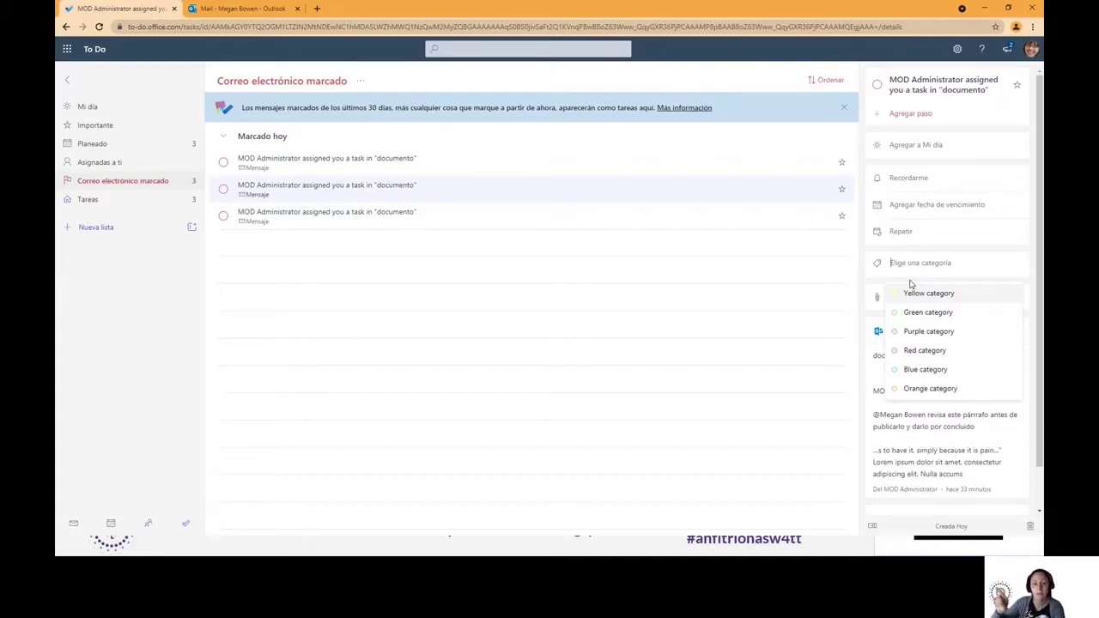
left_click(1025, 268)
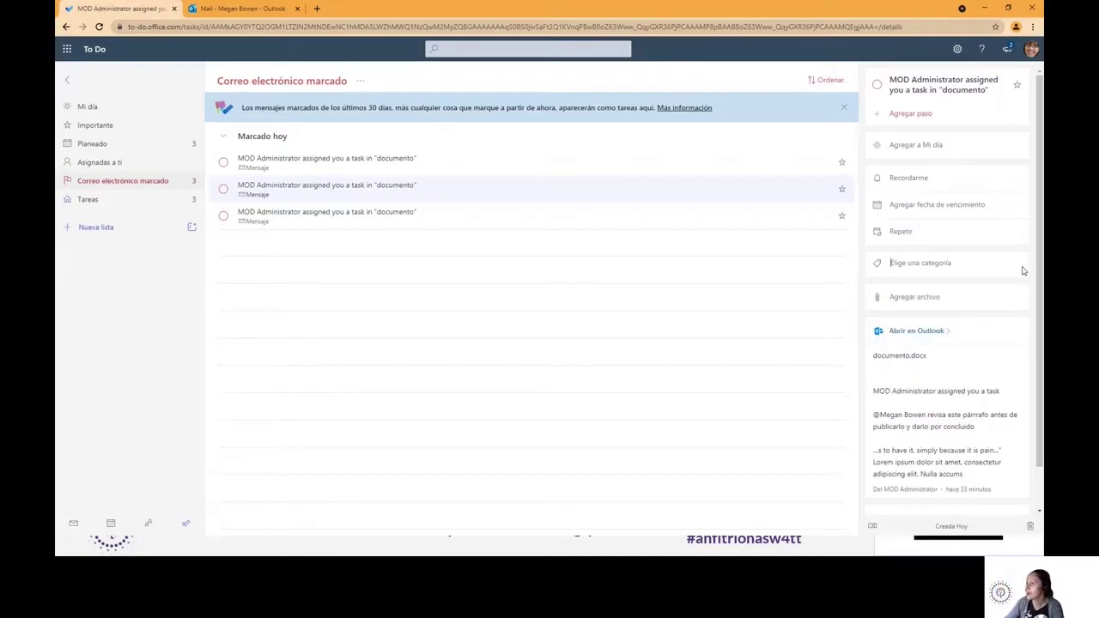
scroll(950, 361, "down", 1)
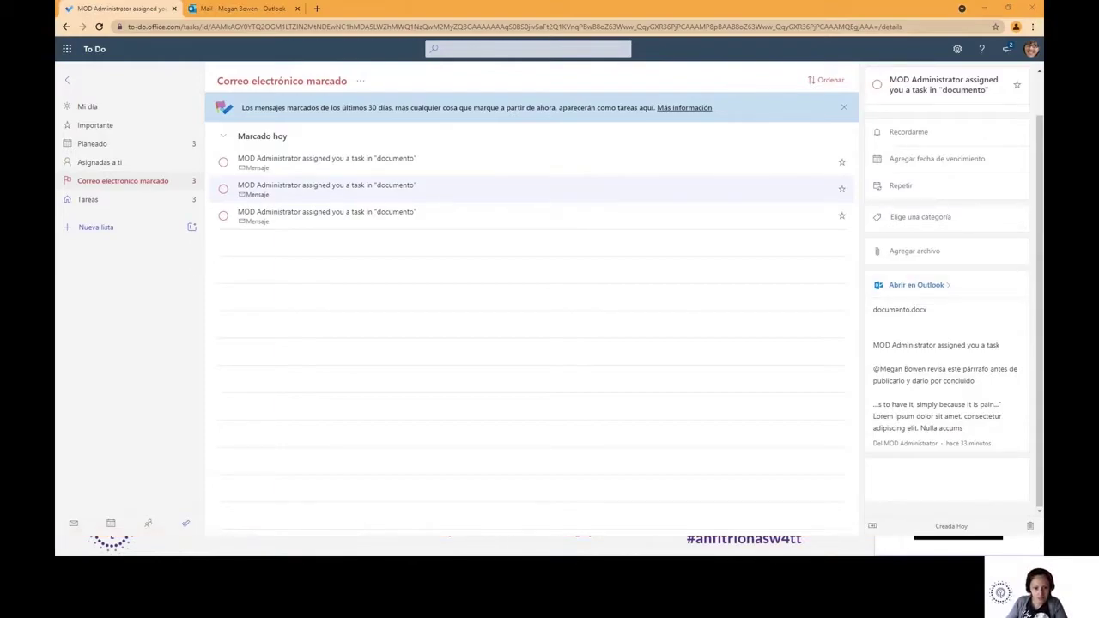
key("alt+Tab")
key("Right")
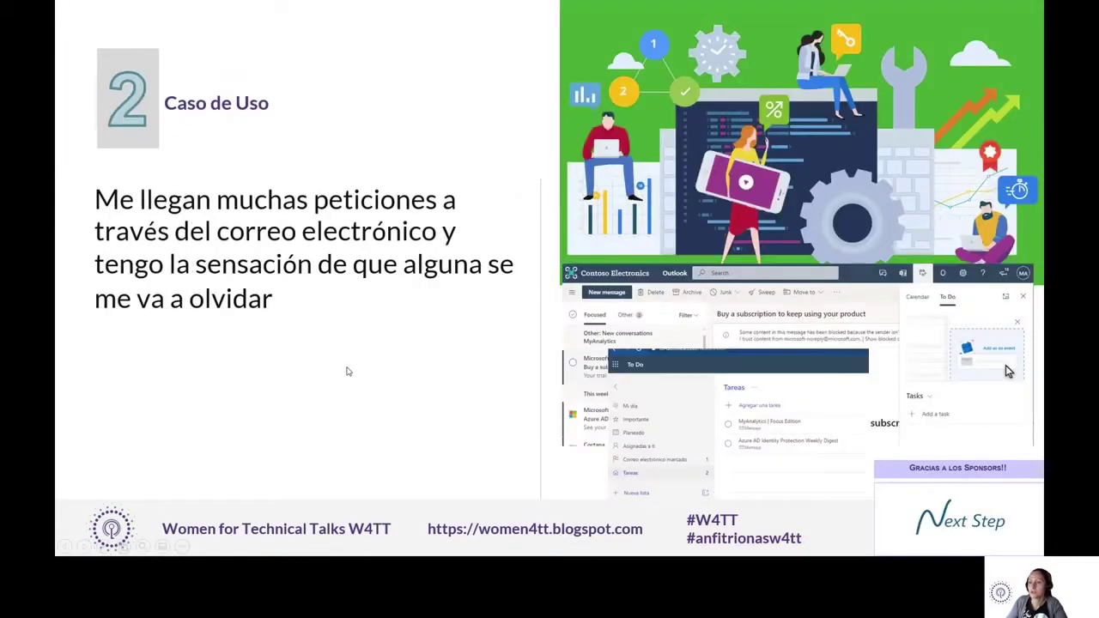
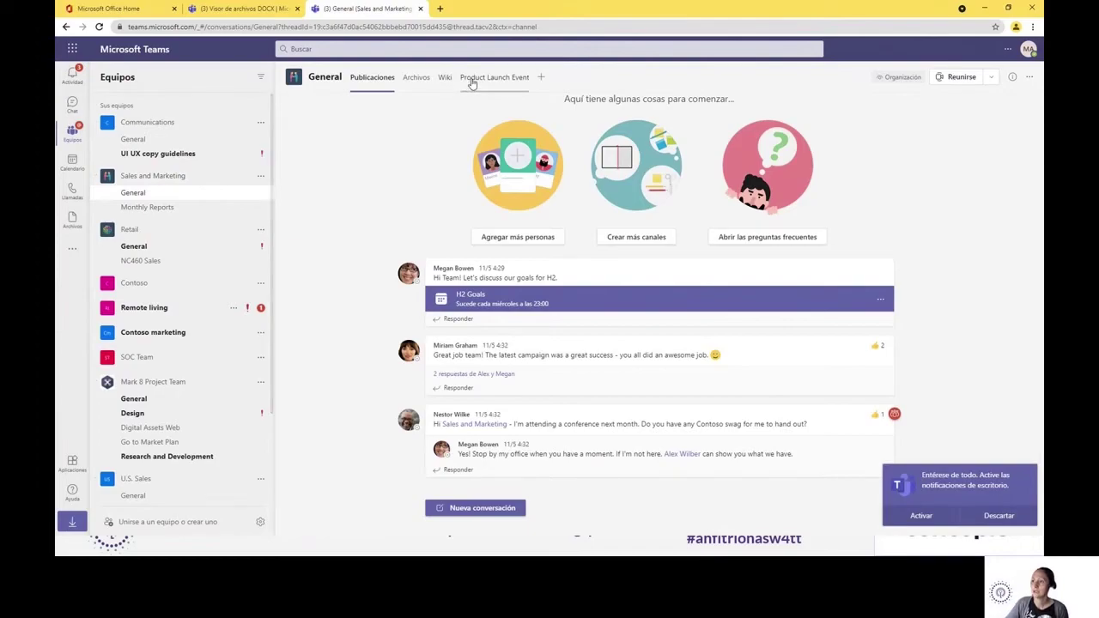
Open the Product Launch Event plan in the Sales and Marketing team's General channel and assign MOD Administrator to Day of Event Setup.
left_click(470, 82)
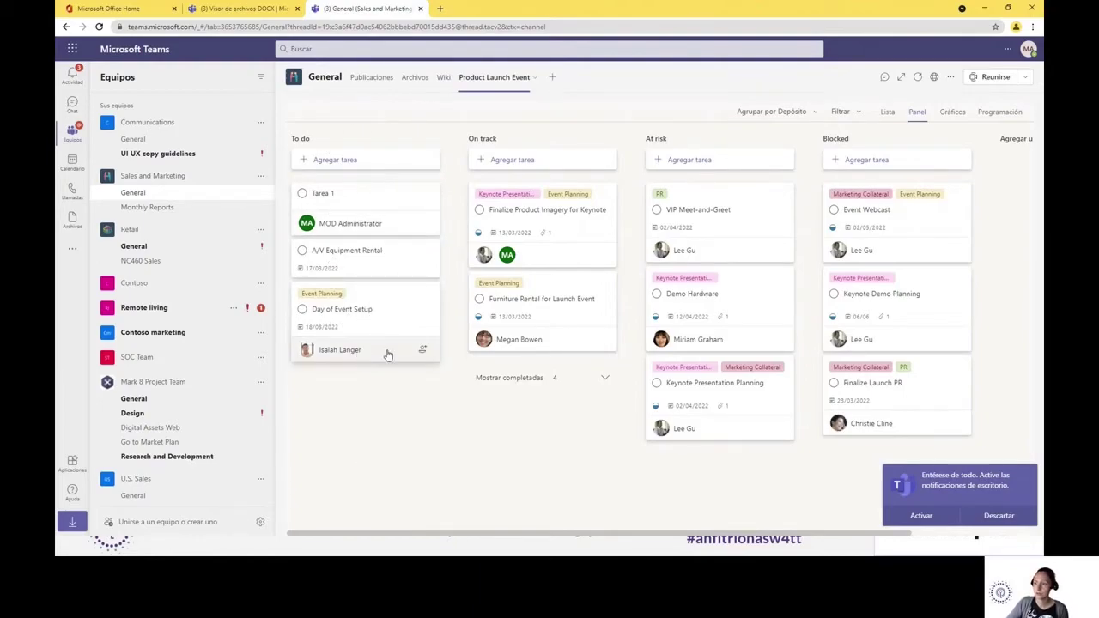
left_click(423, 353)
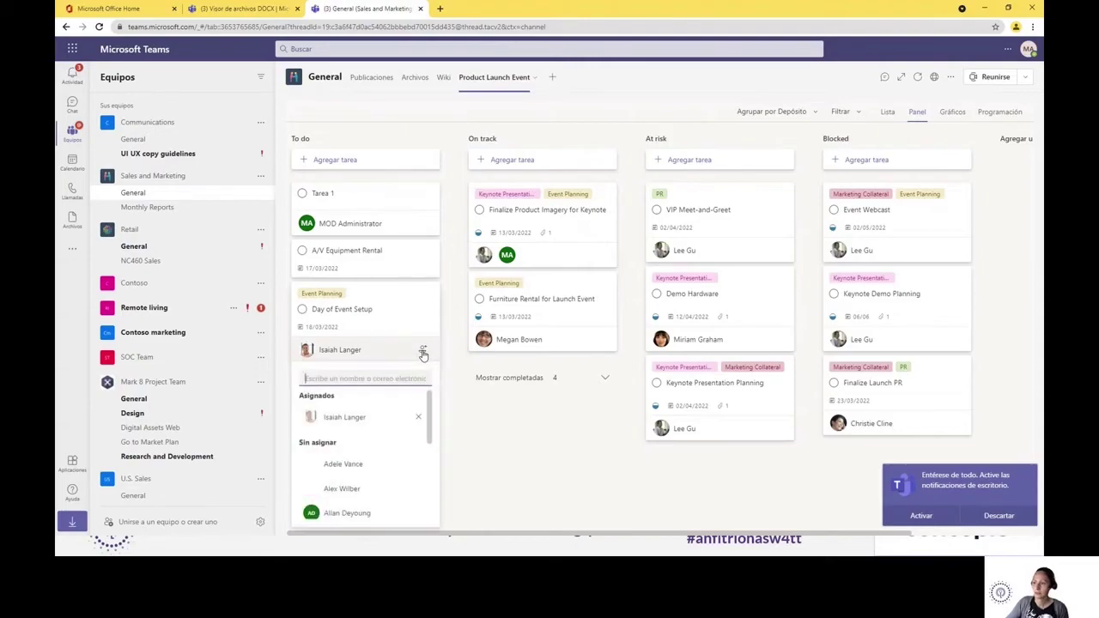
type("mod")
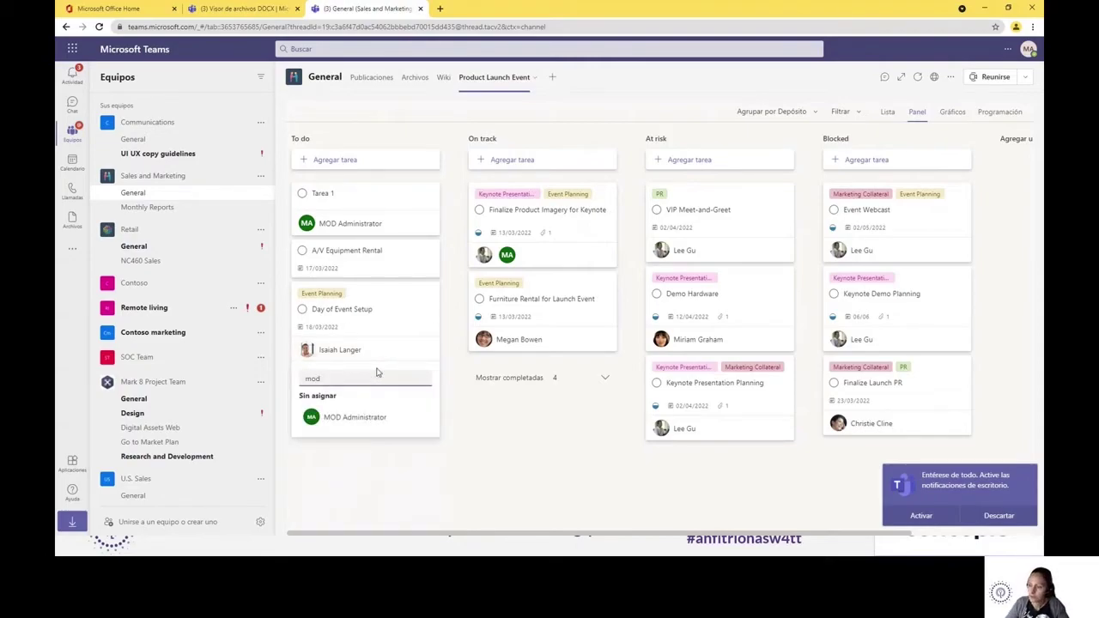
left_click(357, 417)
key("Escape")
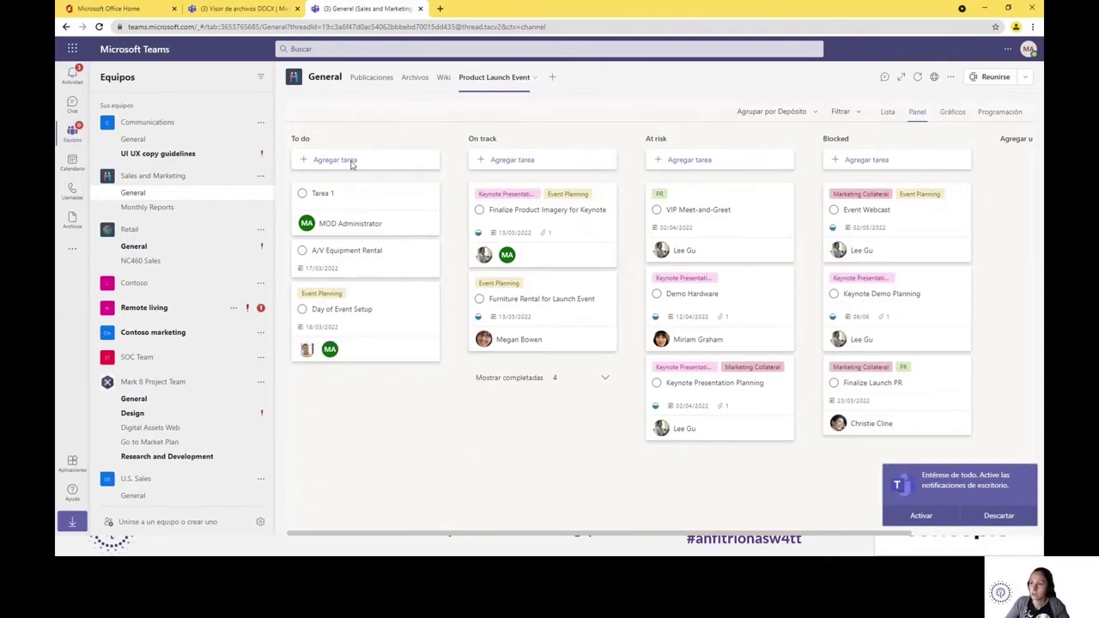
Add a new task named "Tareas" to the On track bucket.
left_click(524, 161)
type("CT")
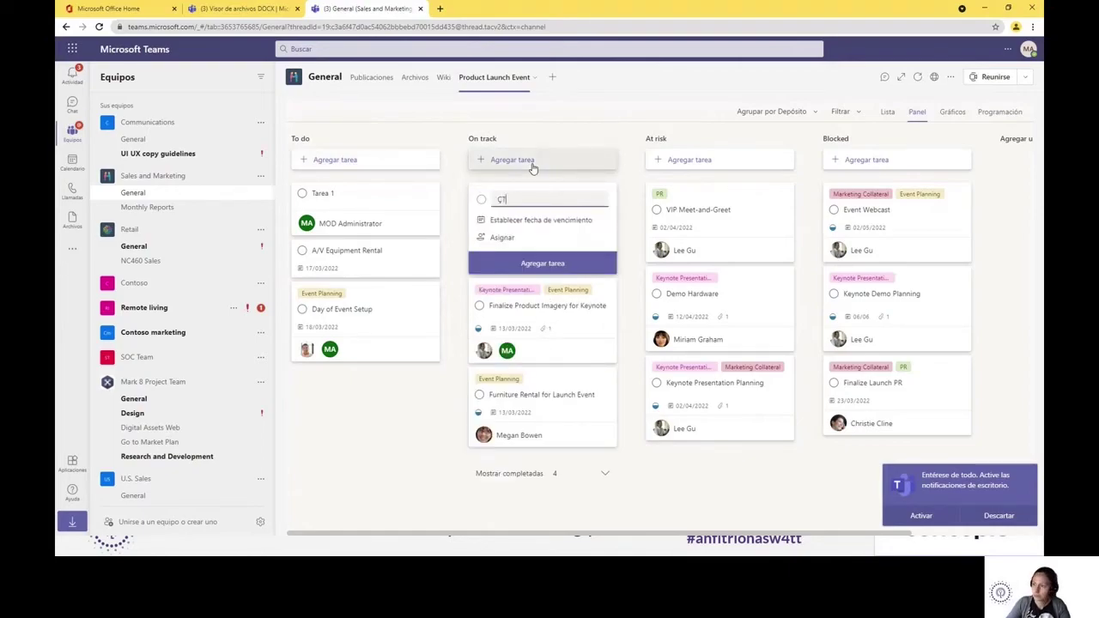
key("BackSpace")
type("Tareaa")
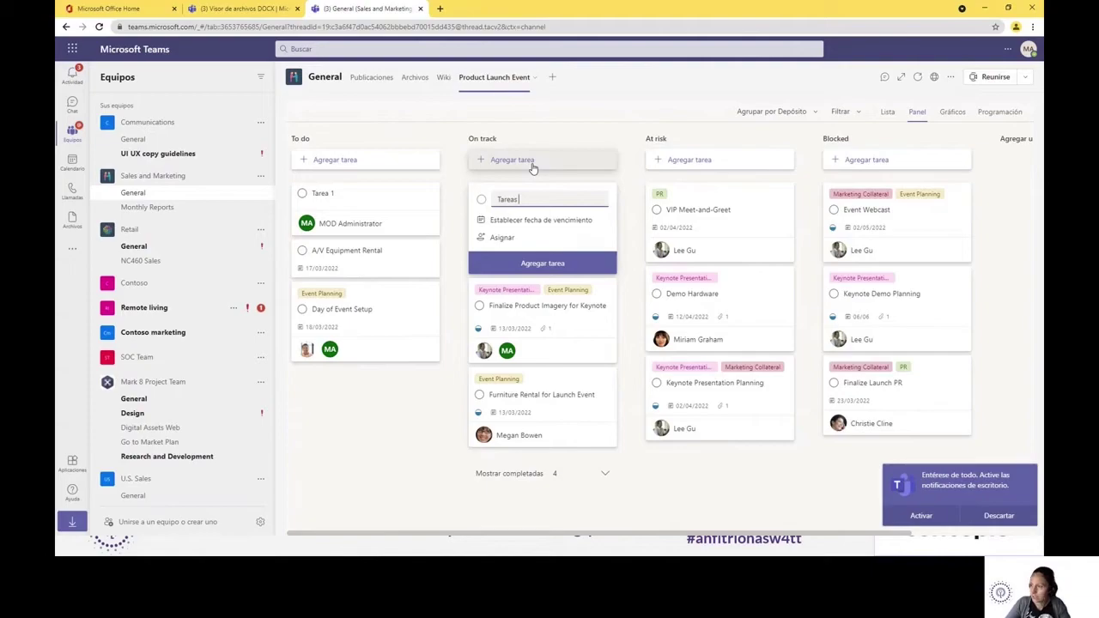
key("Return")
key("Escape")
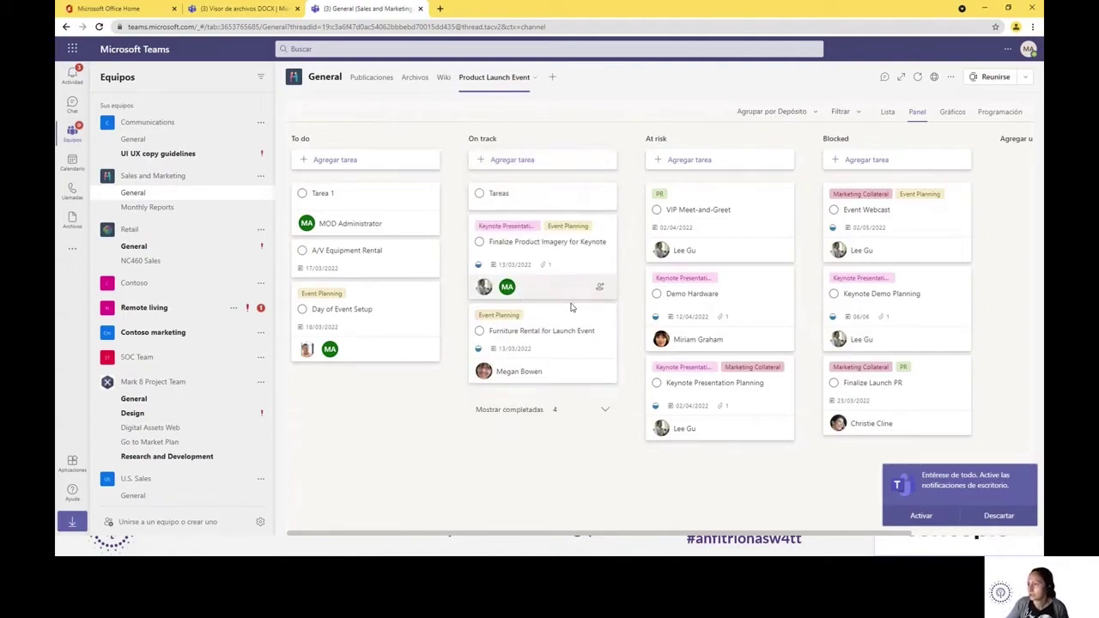
Assign the Tareas task to MOD Administrator in its task details.
left_click(559, 198)
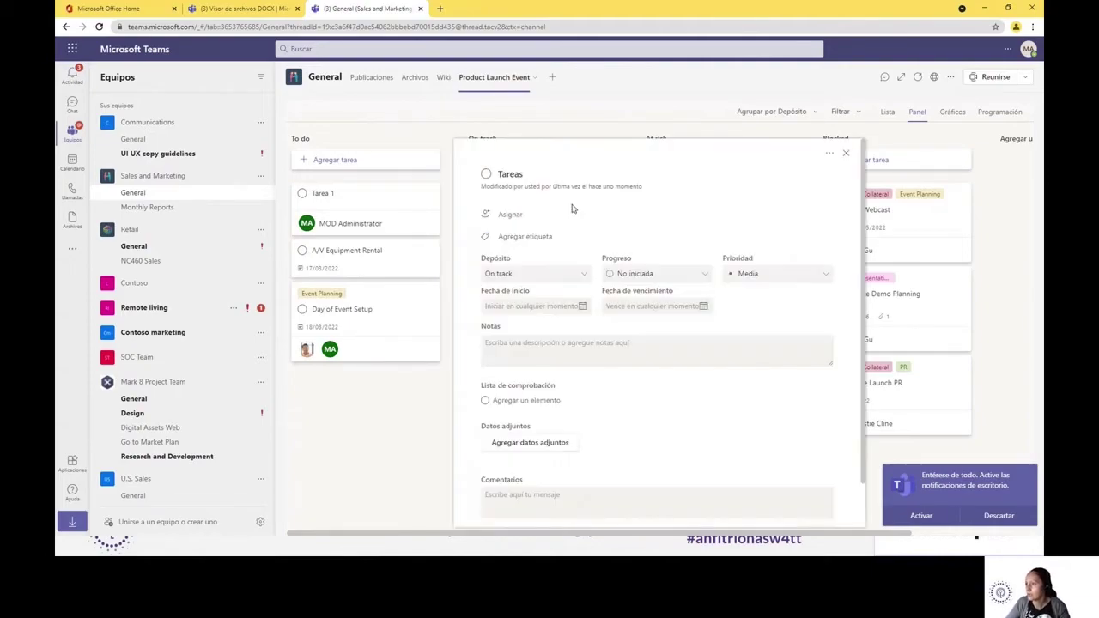
left_click(512, 213)
type("mod")
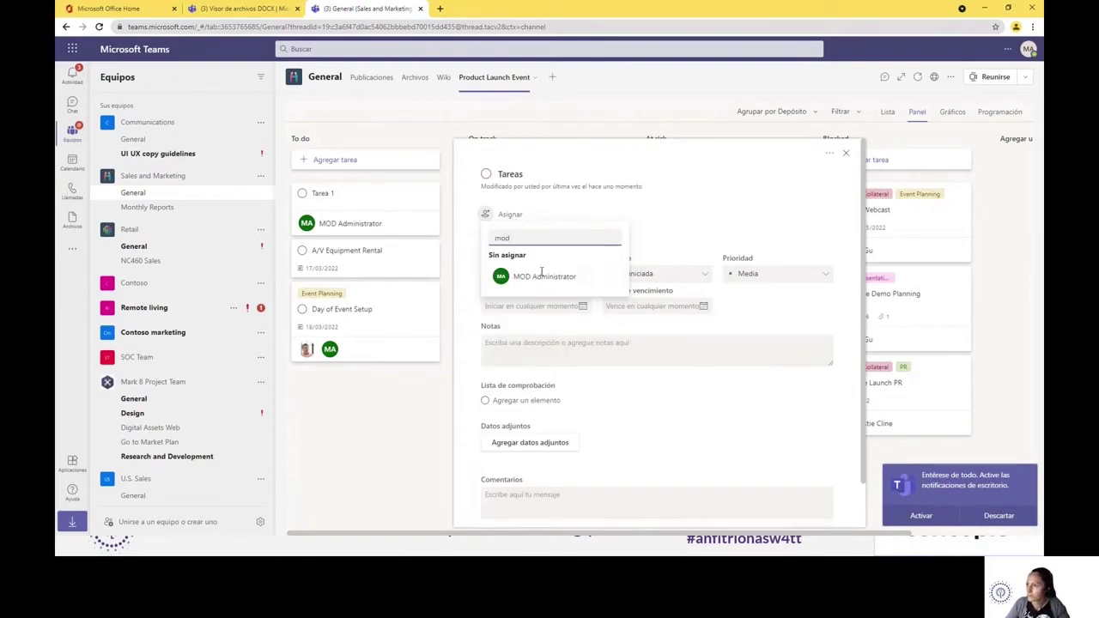
left_click(541, 276)
left_click(368, 454)
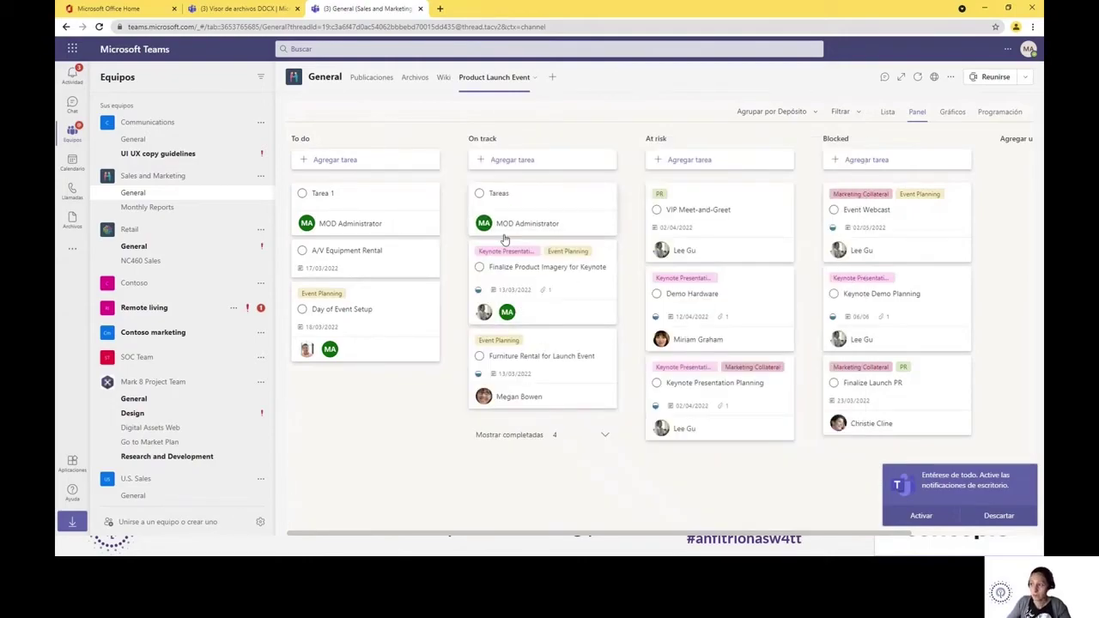
Add a second team member, found by first name, as an assignee of the Tareas task.
left_click(602, 223)
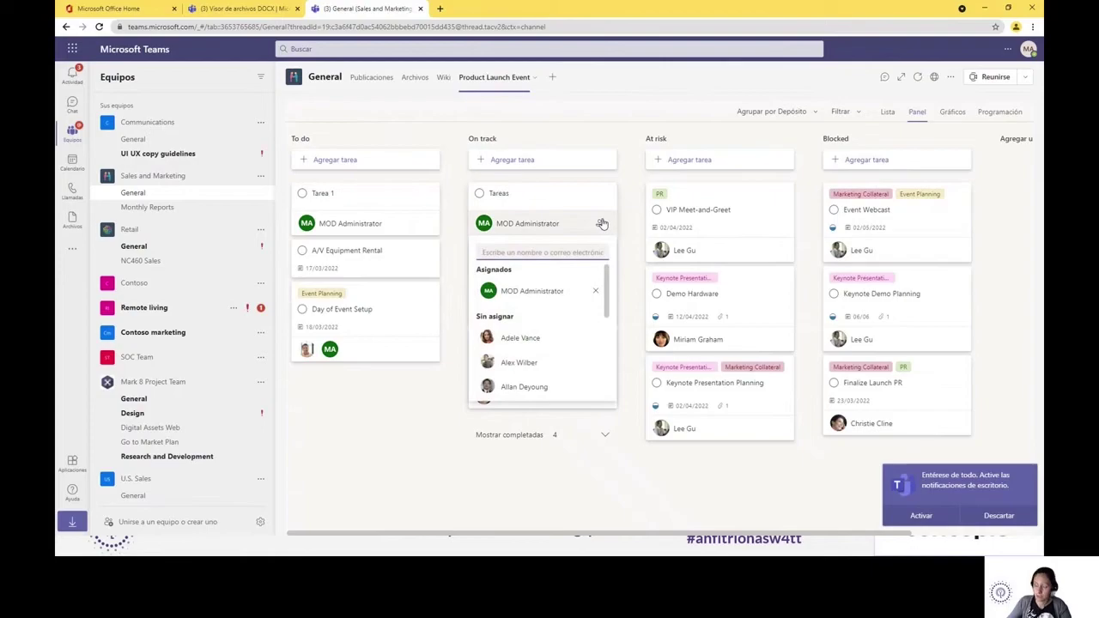
type("mega")
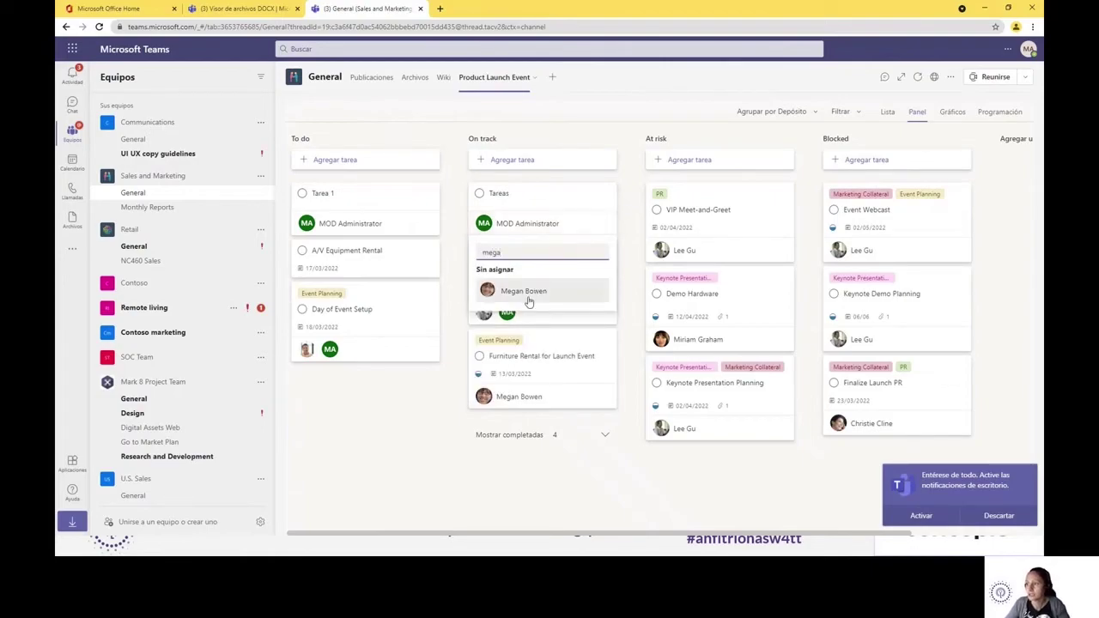
left_click(525, 292)
left_click(412, 408)
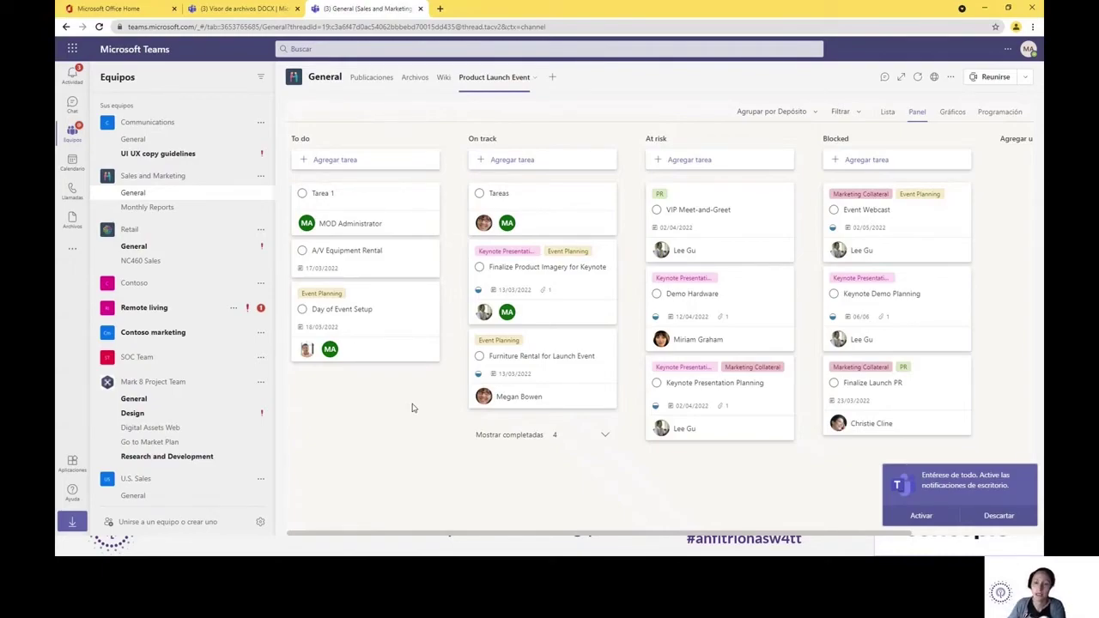
Open the Tasks de Planner y To Do app and examine the assigned tasks and the Sales and Marketing team's Product Launch Event plan.
left_click(73, 249)
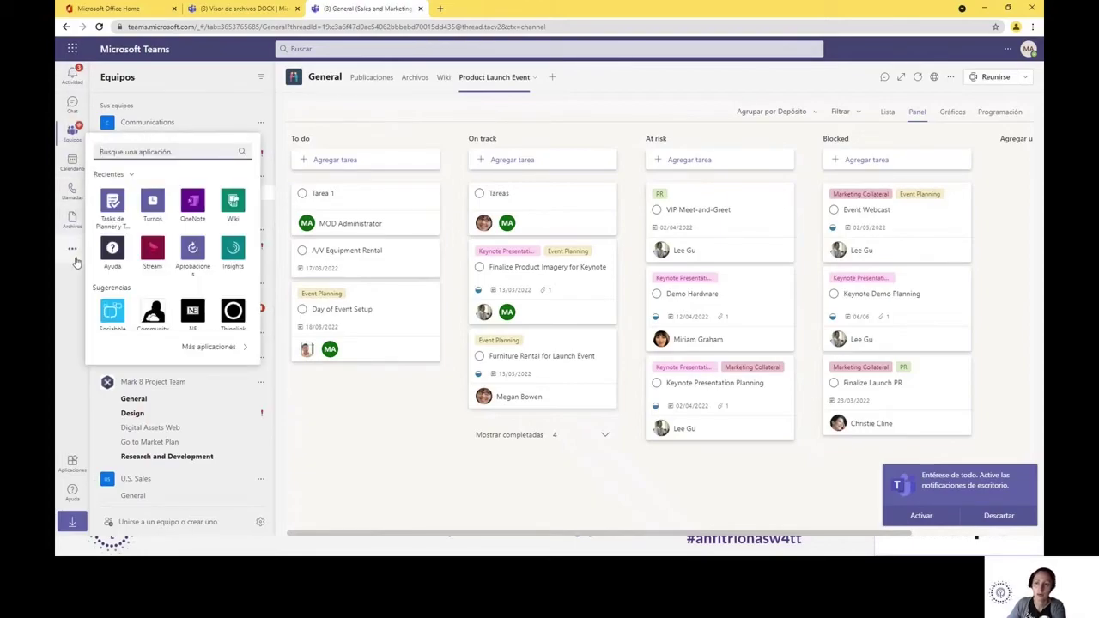
left_click(110, 208)
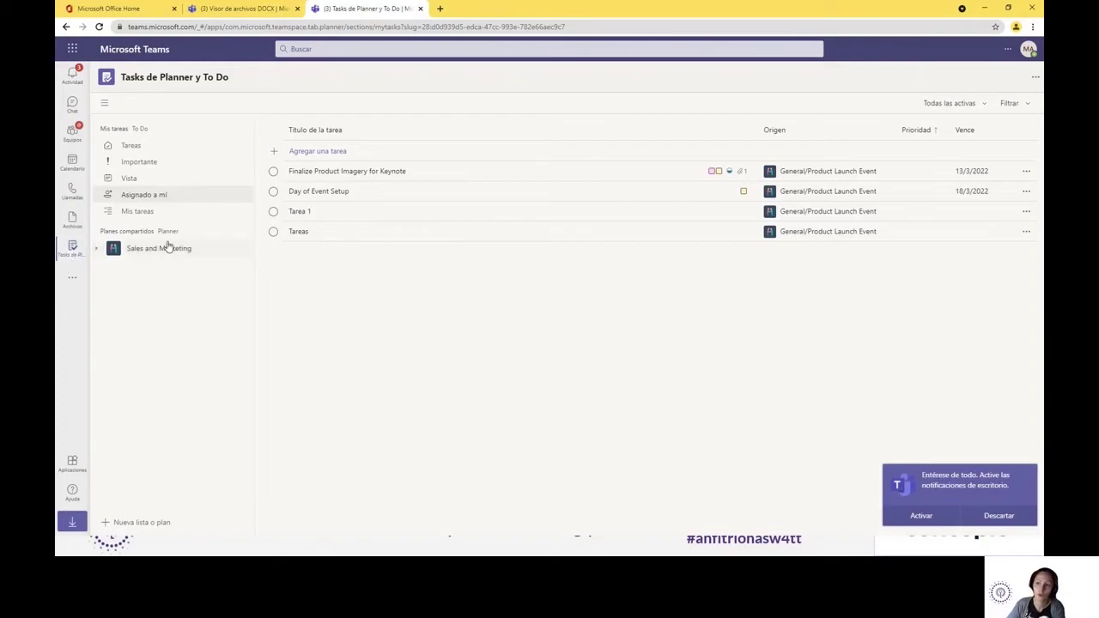
left_click(163, 254)
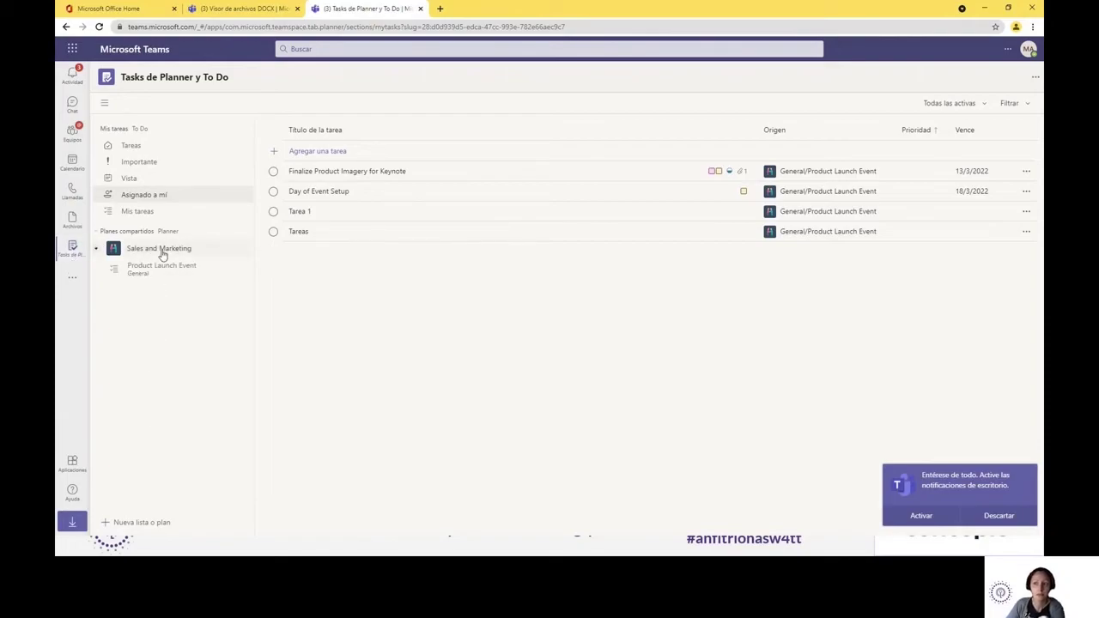
left_click(158, 267)
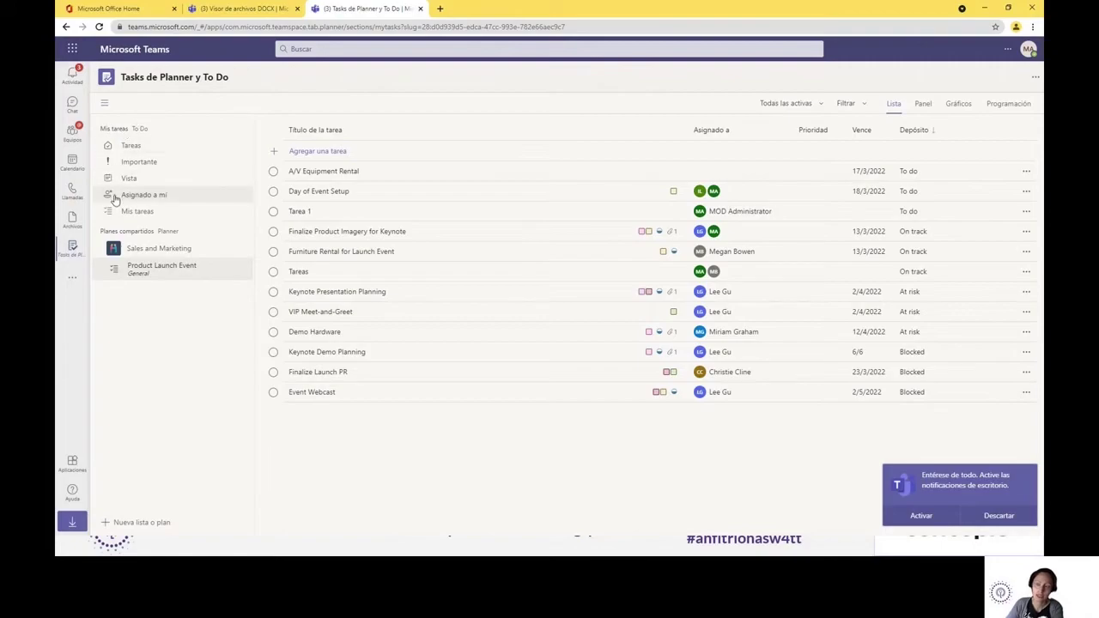
left_click(137, 212)
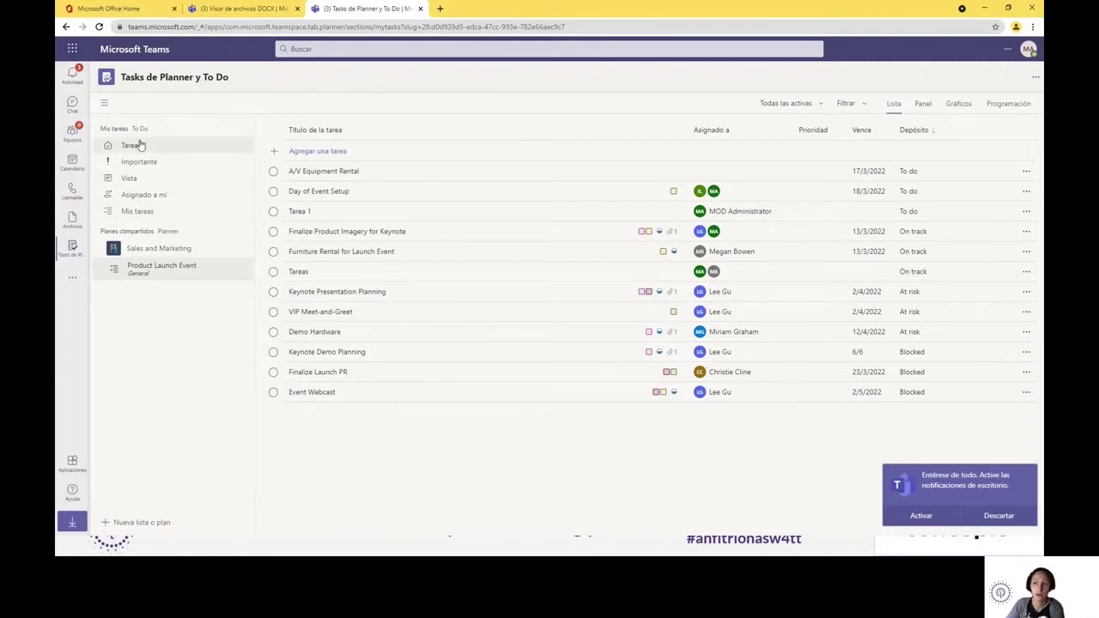
View the tasks assigned to me in Teams and enable Planner-assigned tasks in the To Do list Asignadas a ti.
left_click(143, 195)
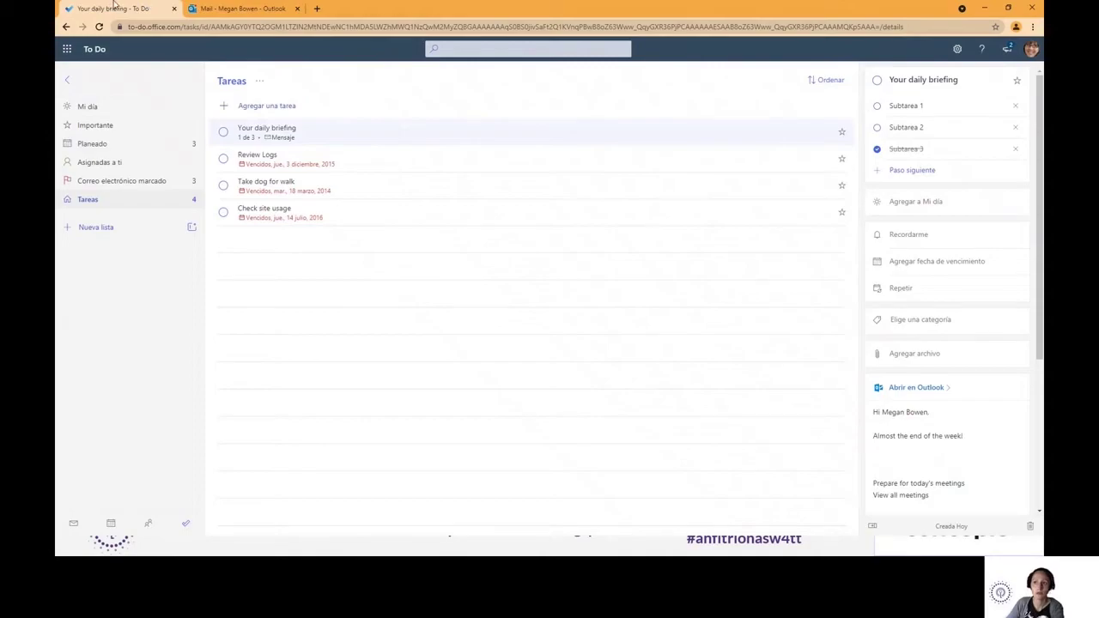
left_click(103, 163)
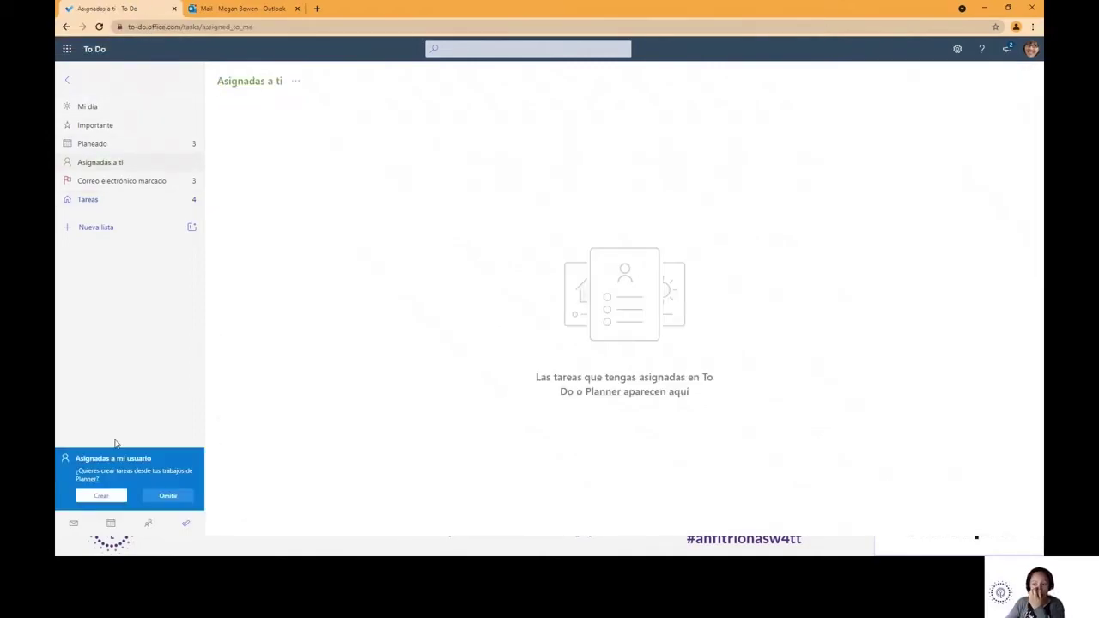
left_click(108, 496)
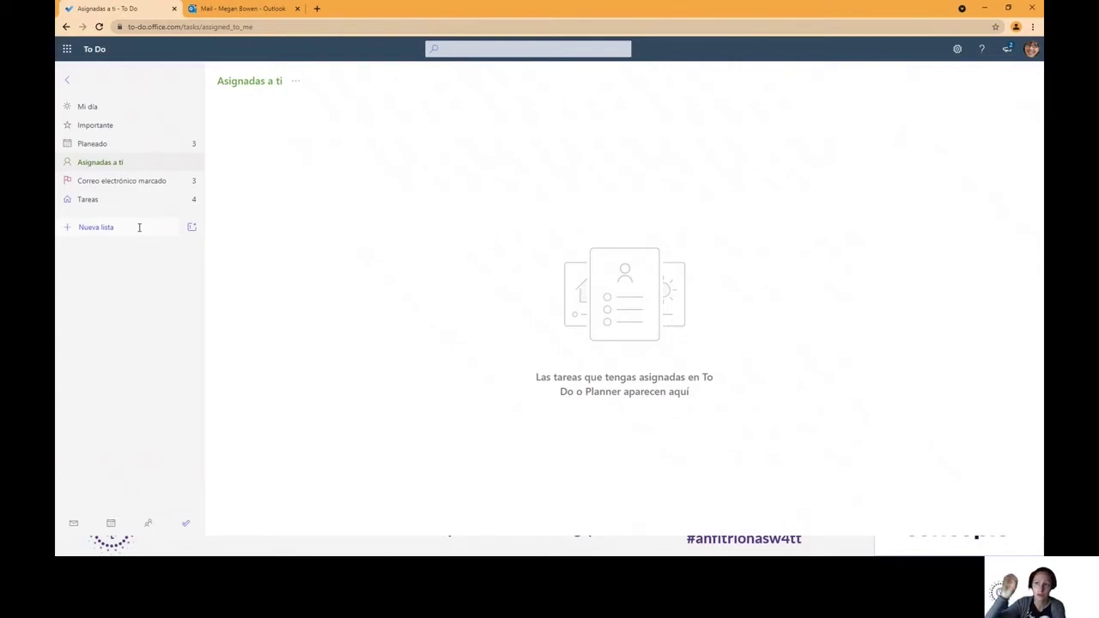
Open To Do from the administrator account's Office home page and display its Asignadas a ti list.
key("alt+Tab")
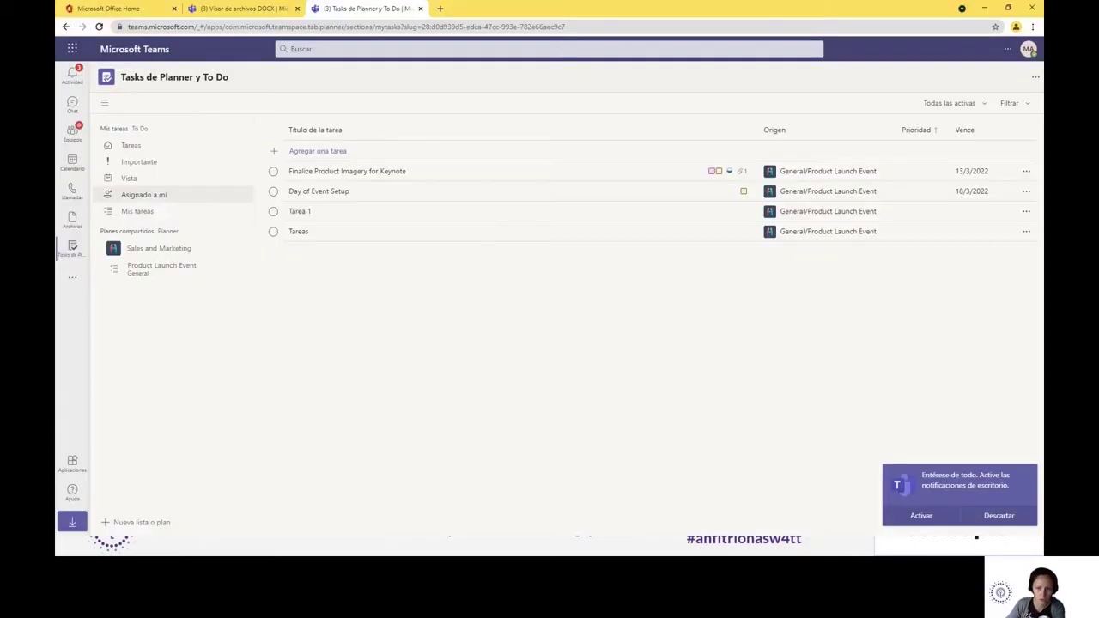
left_click(163, 10)
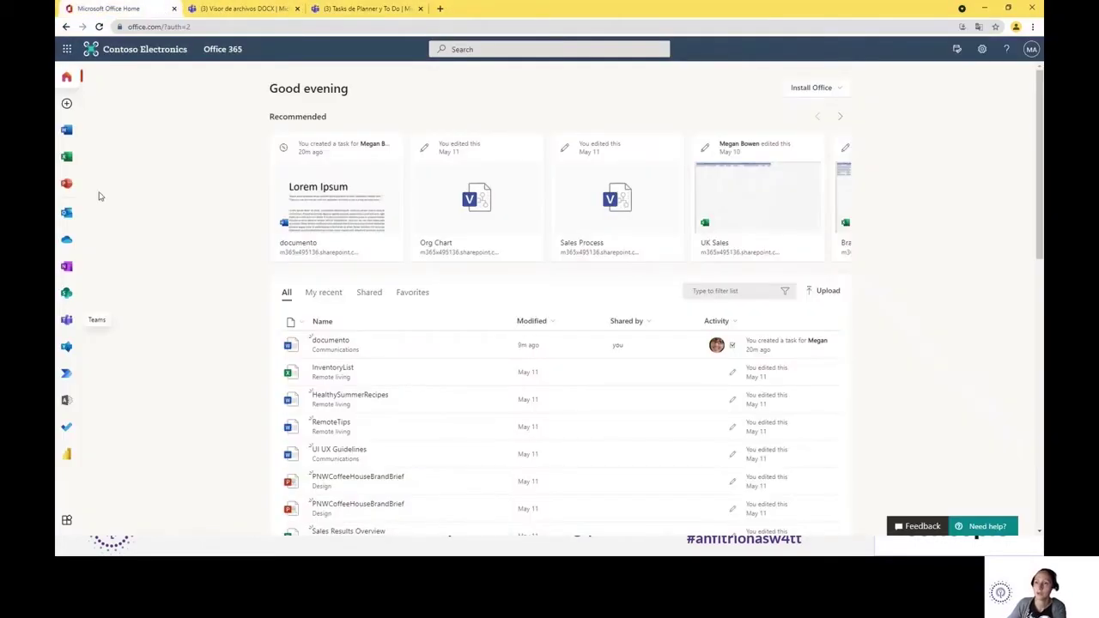
left_click(68, 427)
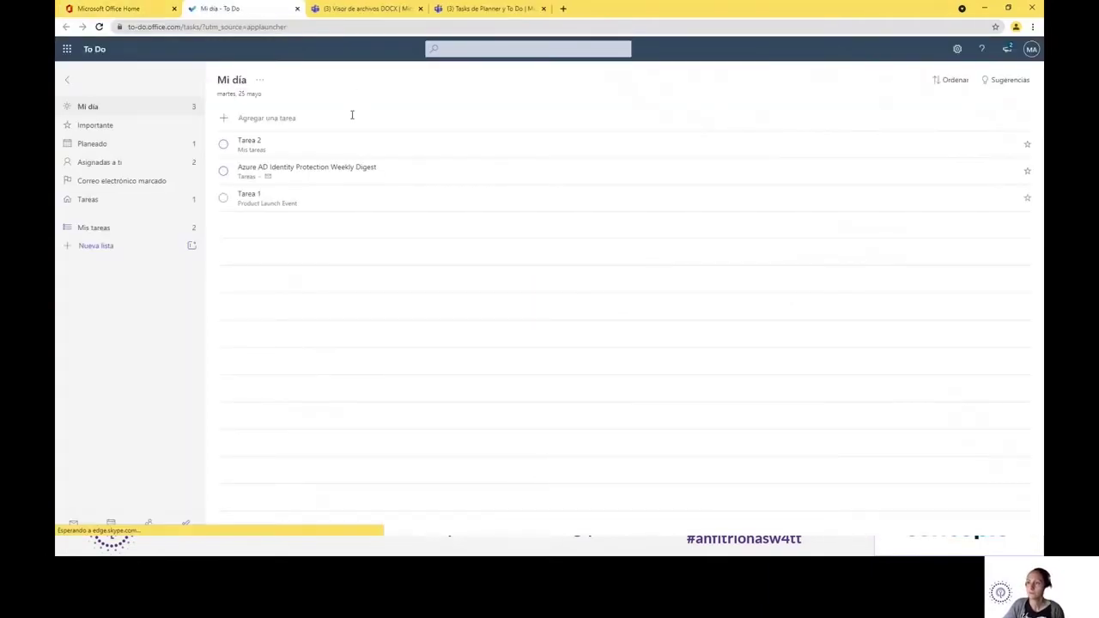
left_click(114, 164)
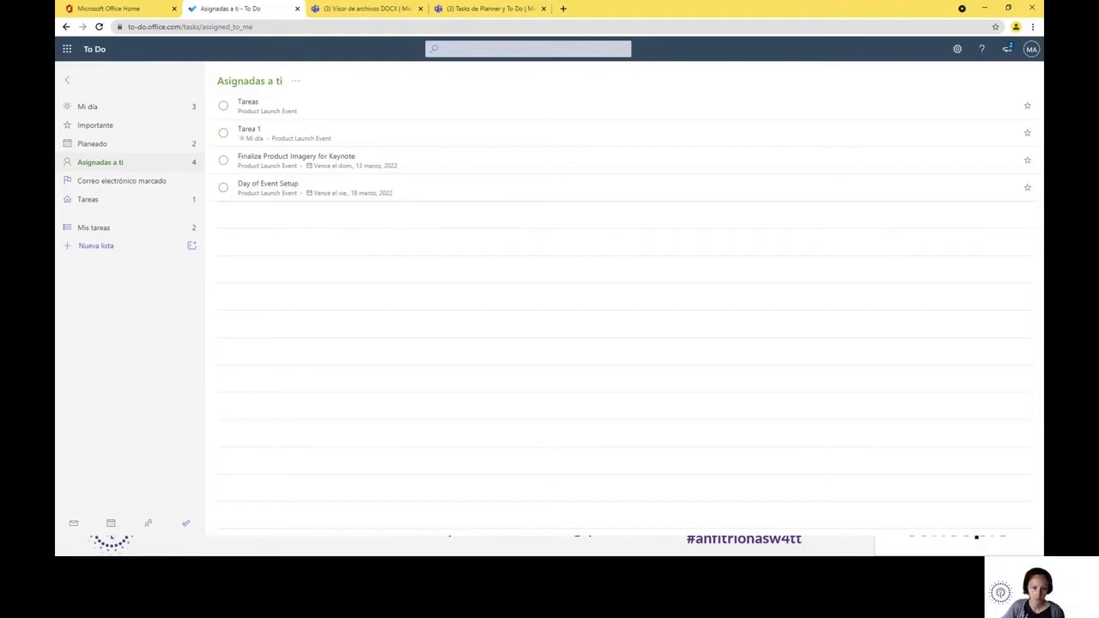
key("alt+Tab")
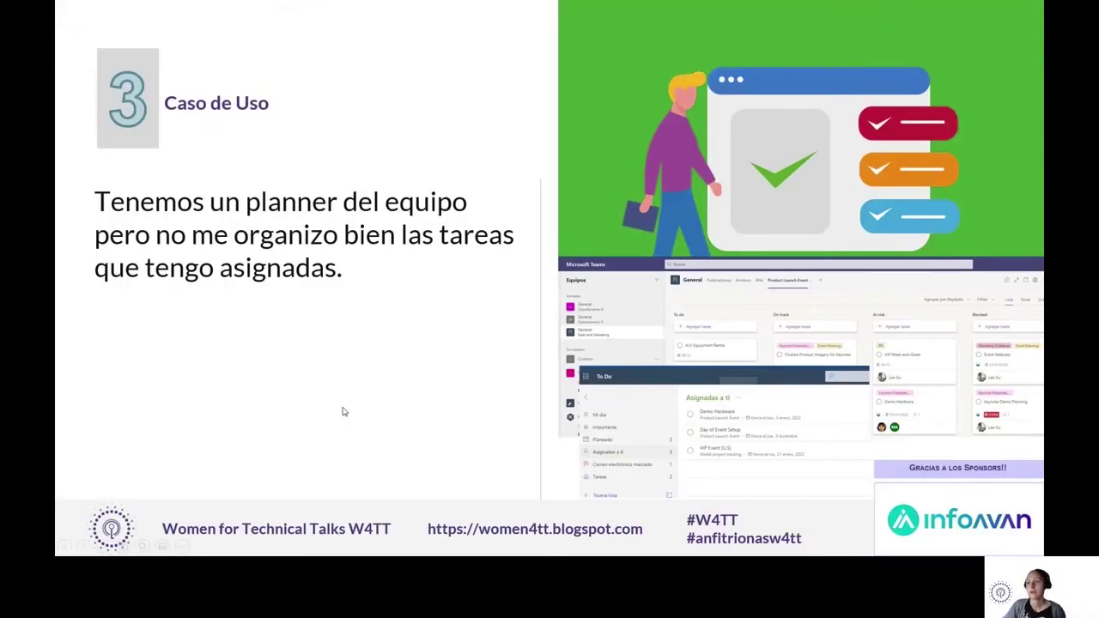
left_click(342, 412)
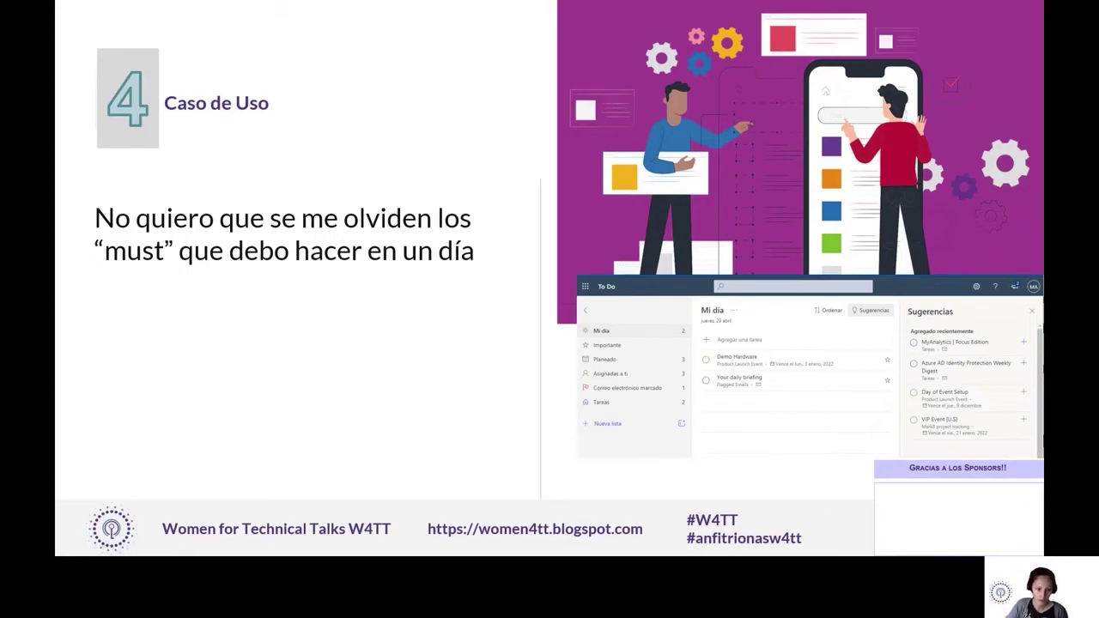
Return to To Do and create a new list named "Seguimiento personal".
key("alt+Tab")
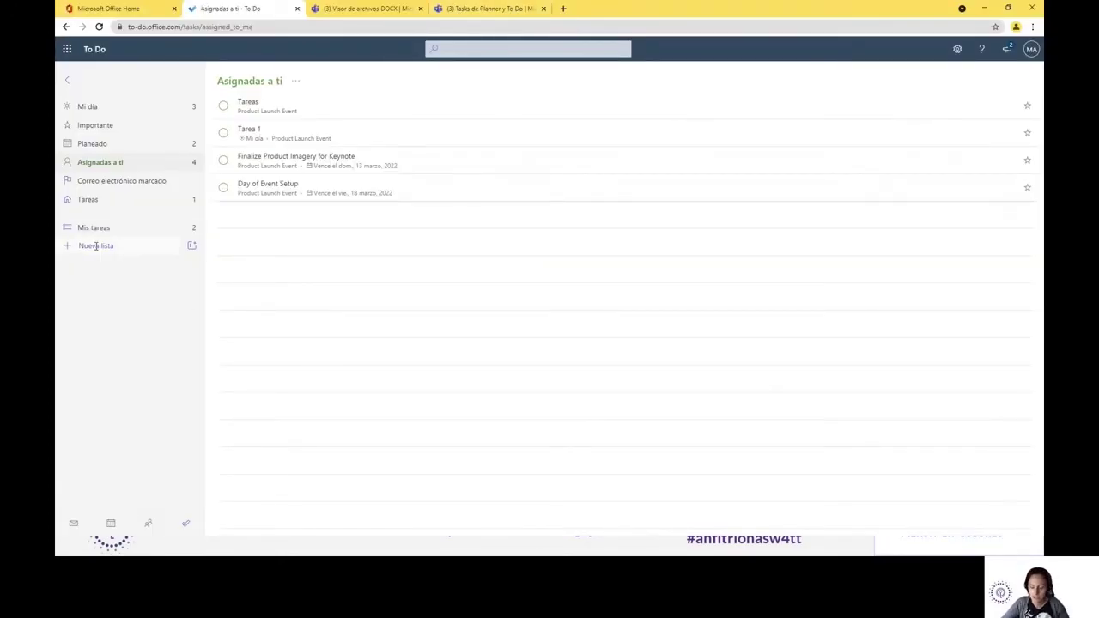
type("Se")
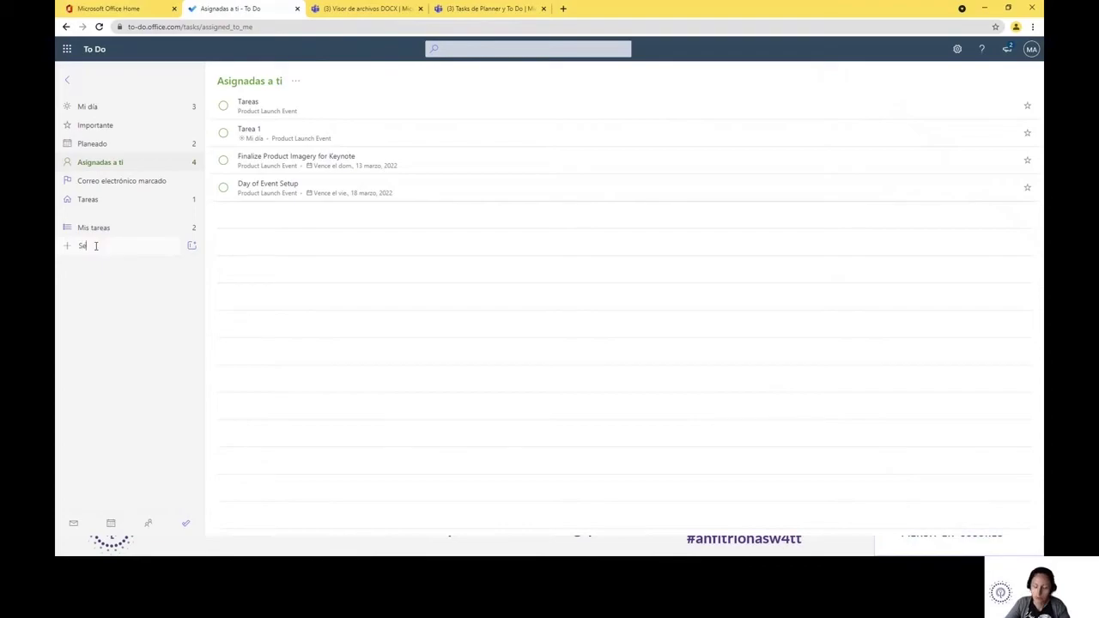
type("guimiento personal")
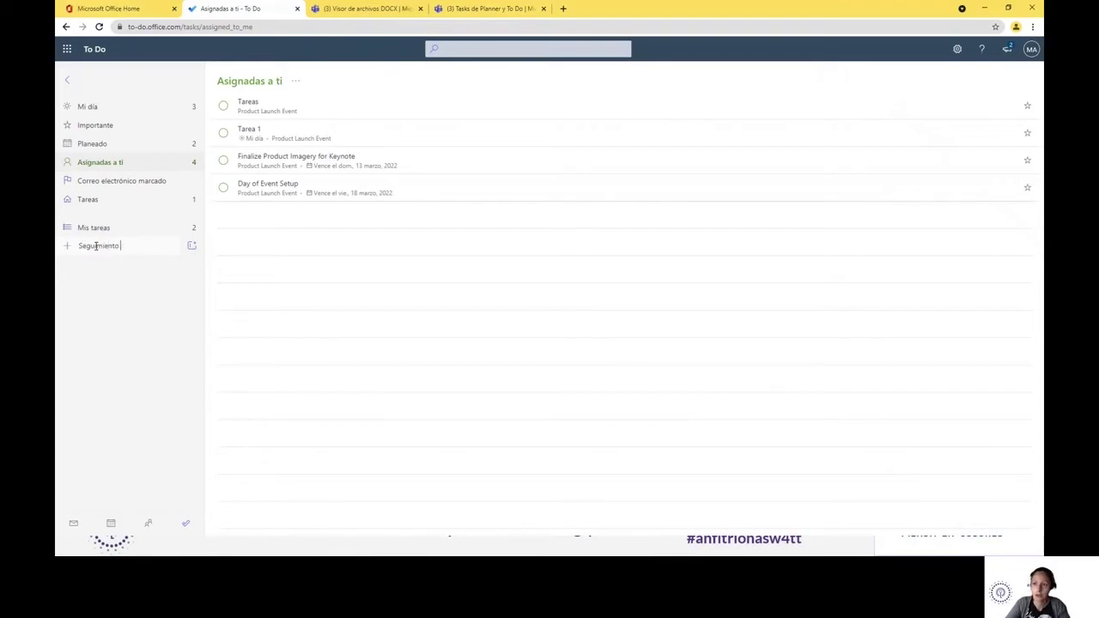
key("Return")
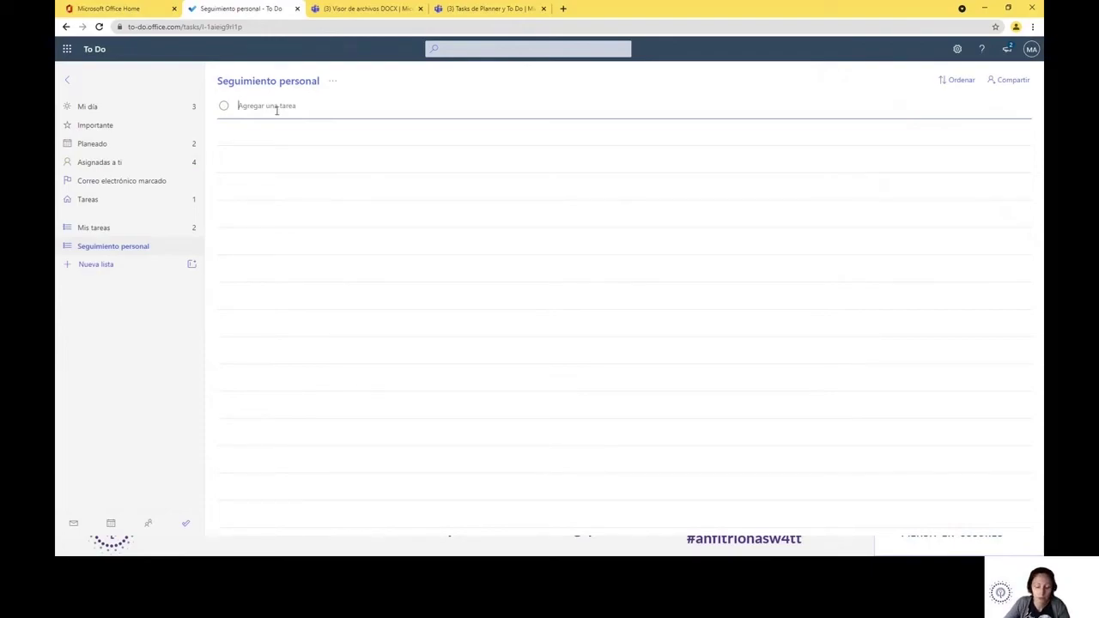
Add the tasks "Tarea 1", "Tarea 2" and "Tarea 3" to the Seguimiento personal list.
type("Tarea 1")
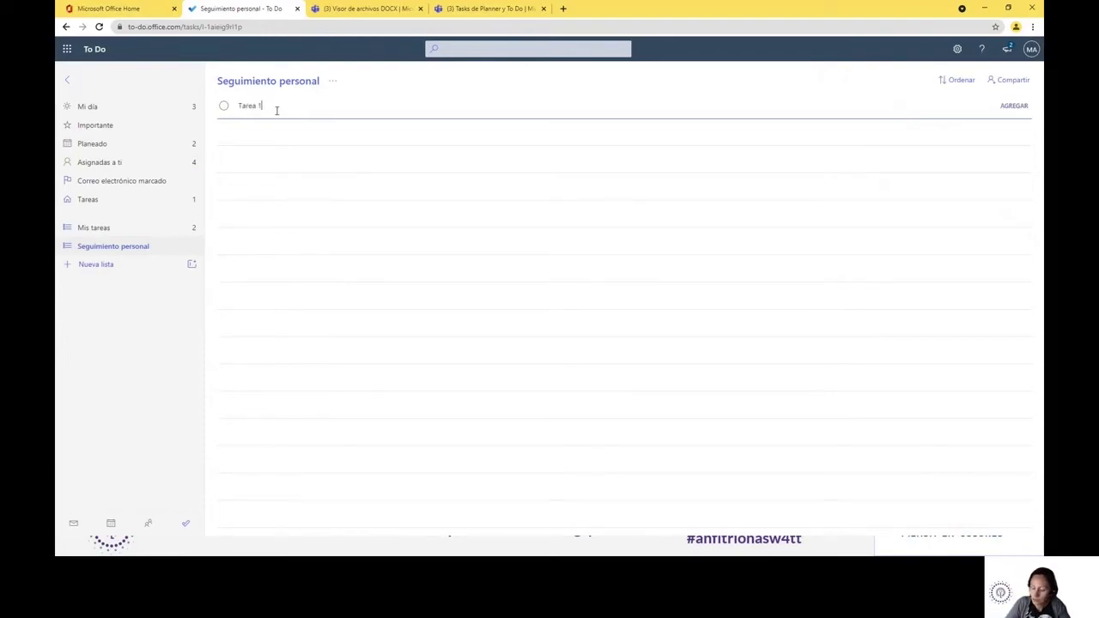
key("Return")
type("Tares")
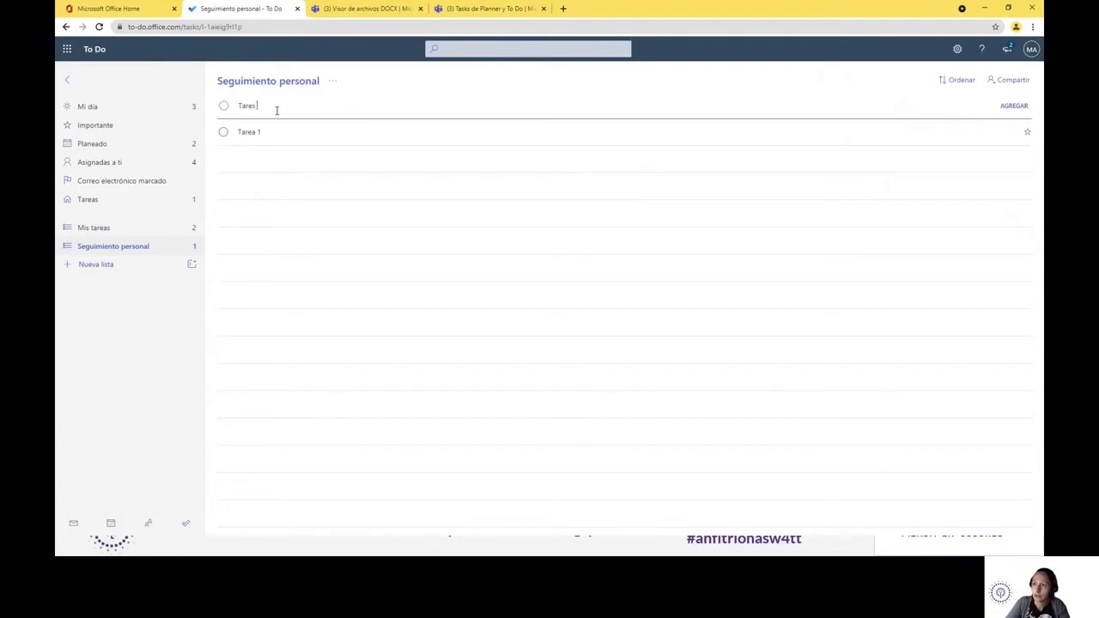
type(" 2")
key("Return")
type("Tarea 3")
key("Return")
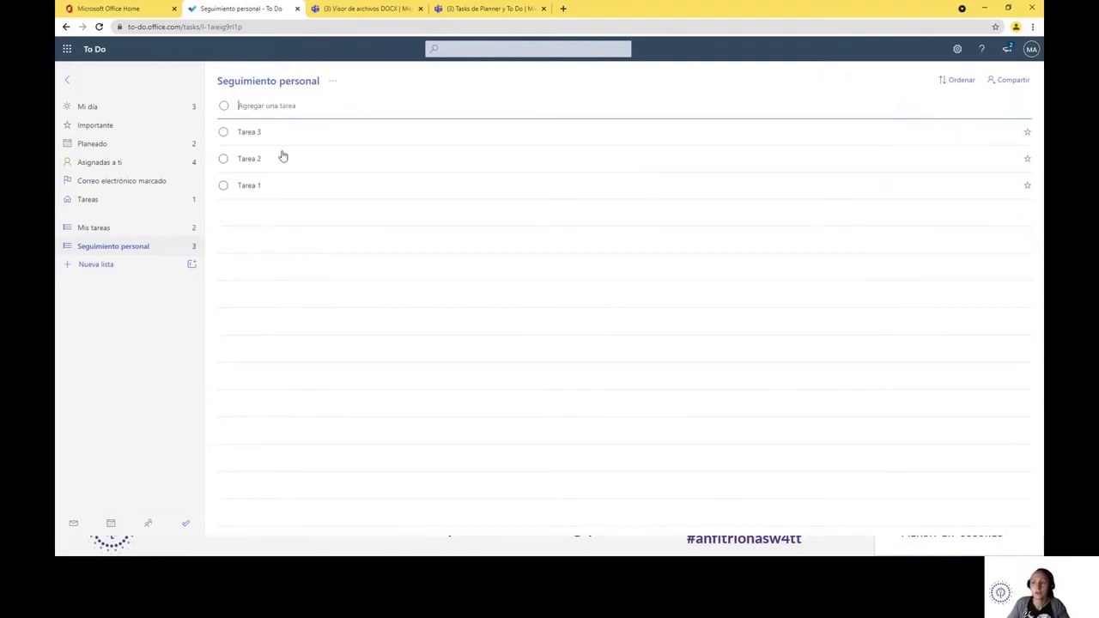
Examine Tarea 1's details, the Tareas list and the flagged emails in Correo electrónico marcado.
left_click(285, 196)
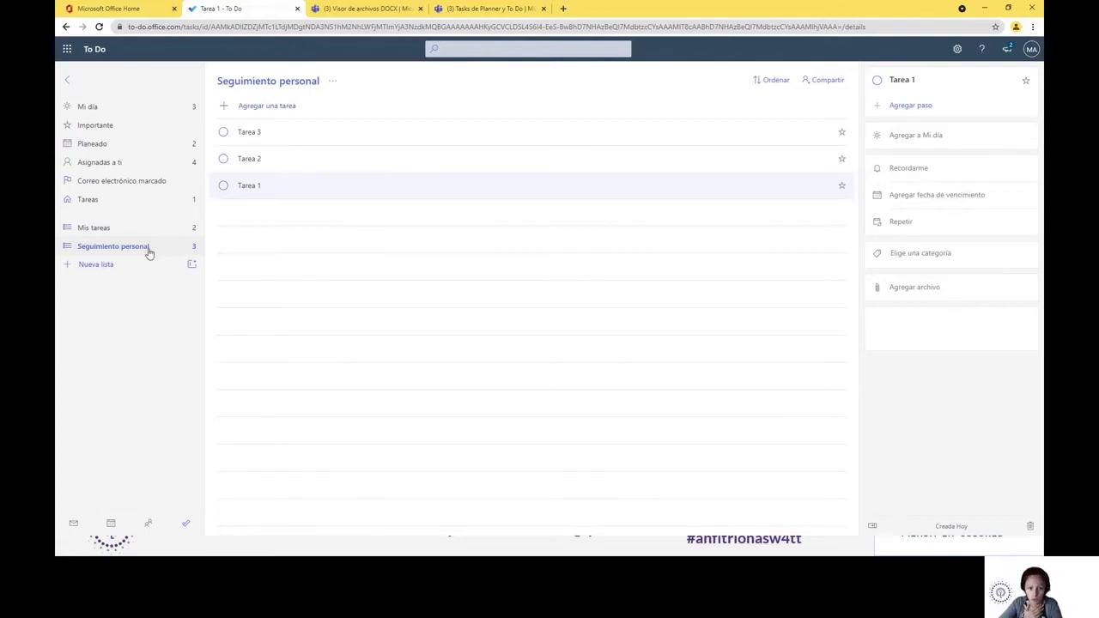
left_click(133, 206)
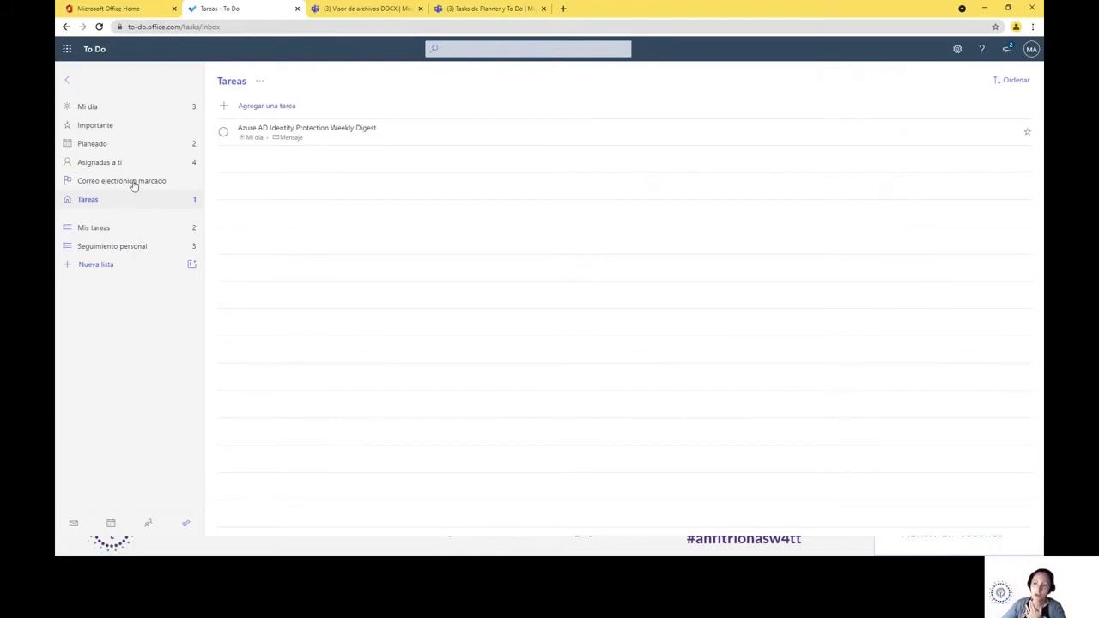
left_click(133, 181)
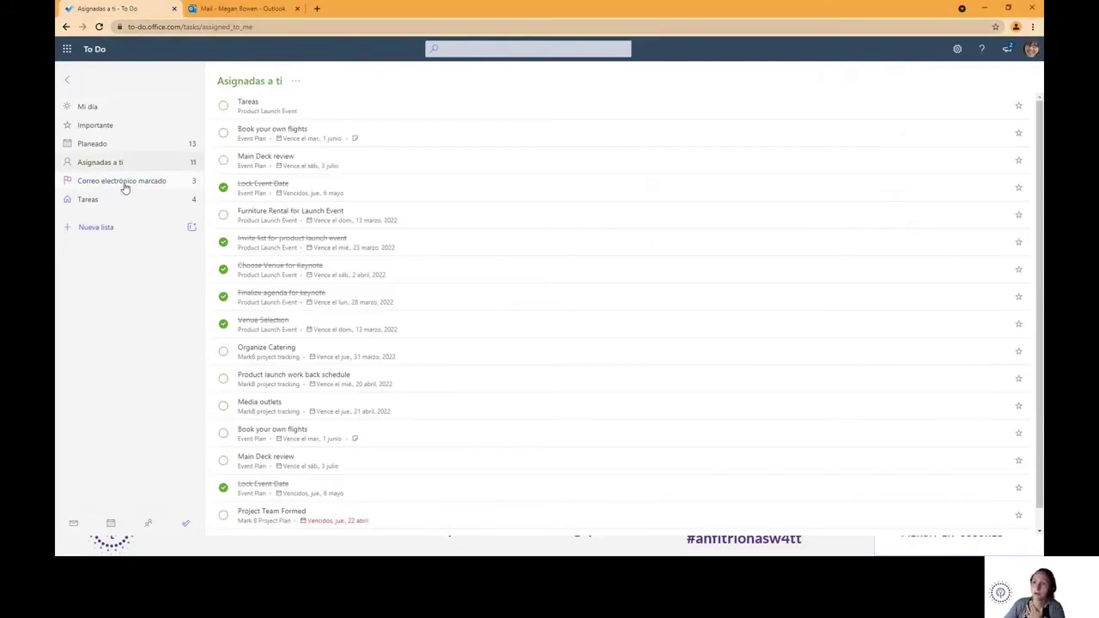
left_click(122, 181)
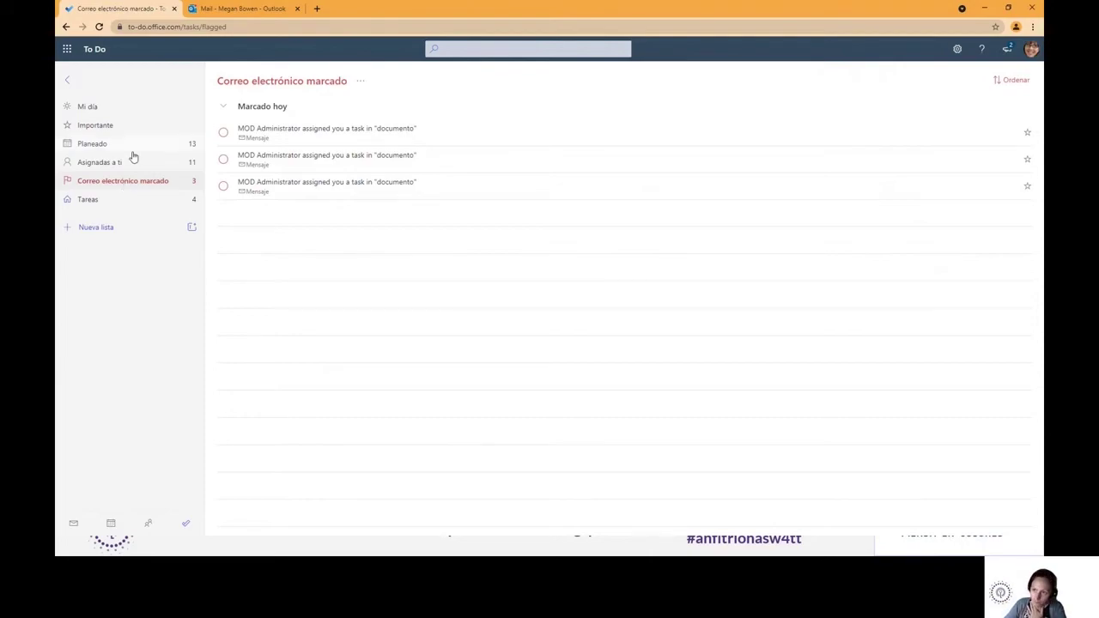
Add the assigned task Main Deck review, due on 3 July, to Mi día.
left_click(124, 162)
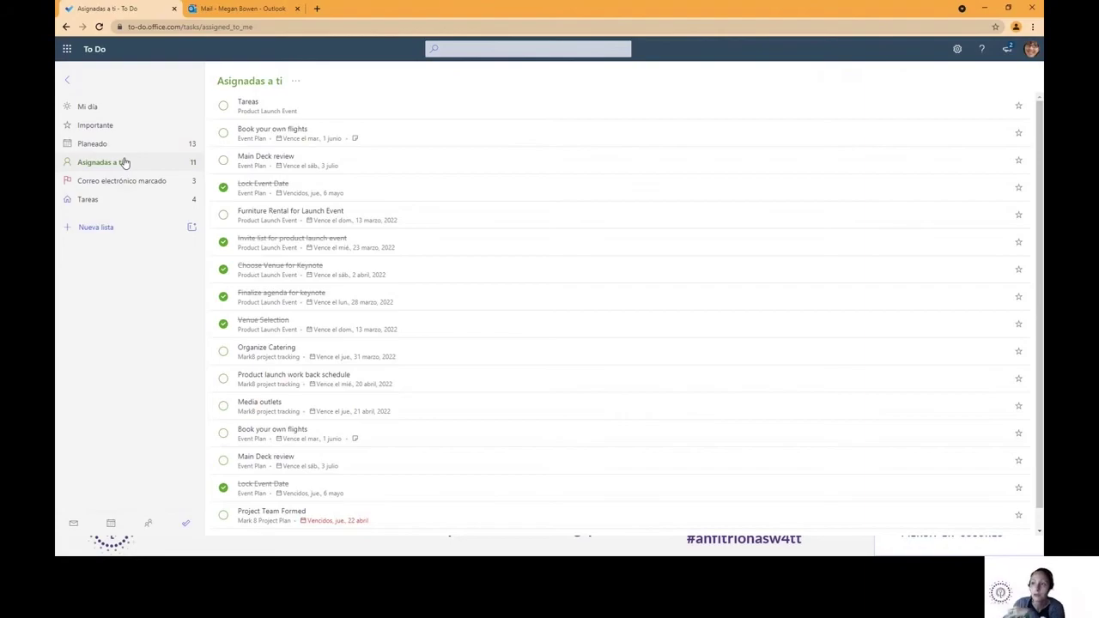
left_click(403, 166)
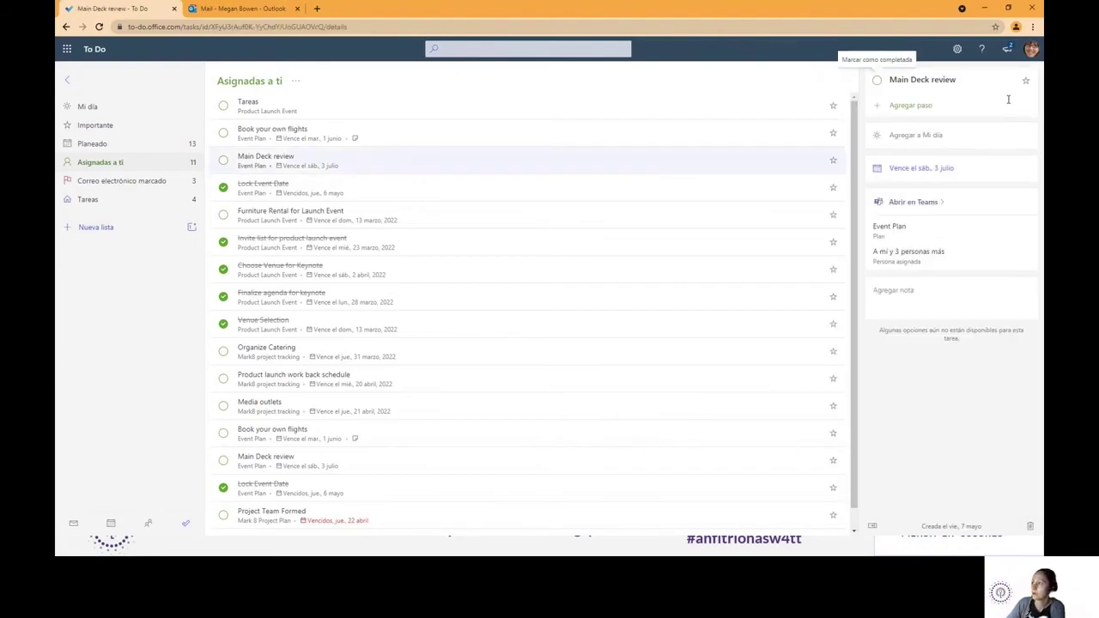
left_click(915, 135)
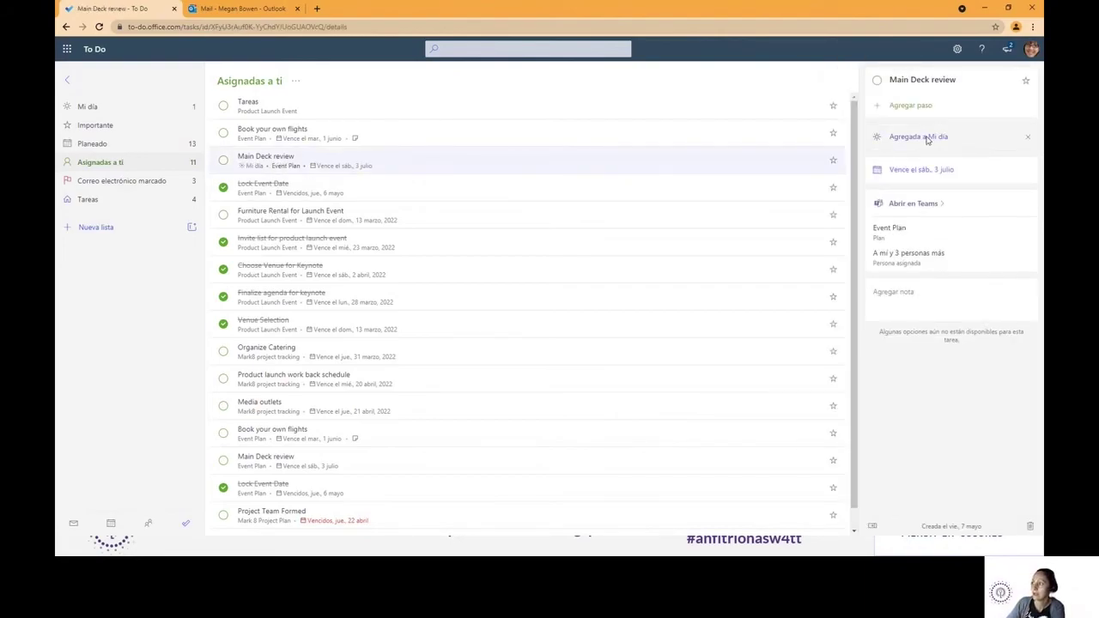
Add the first flagged email about the task assigned in "documento" to Mi día.
left_click(153, 184)
left_click(381, 140)
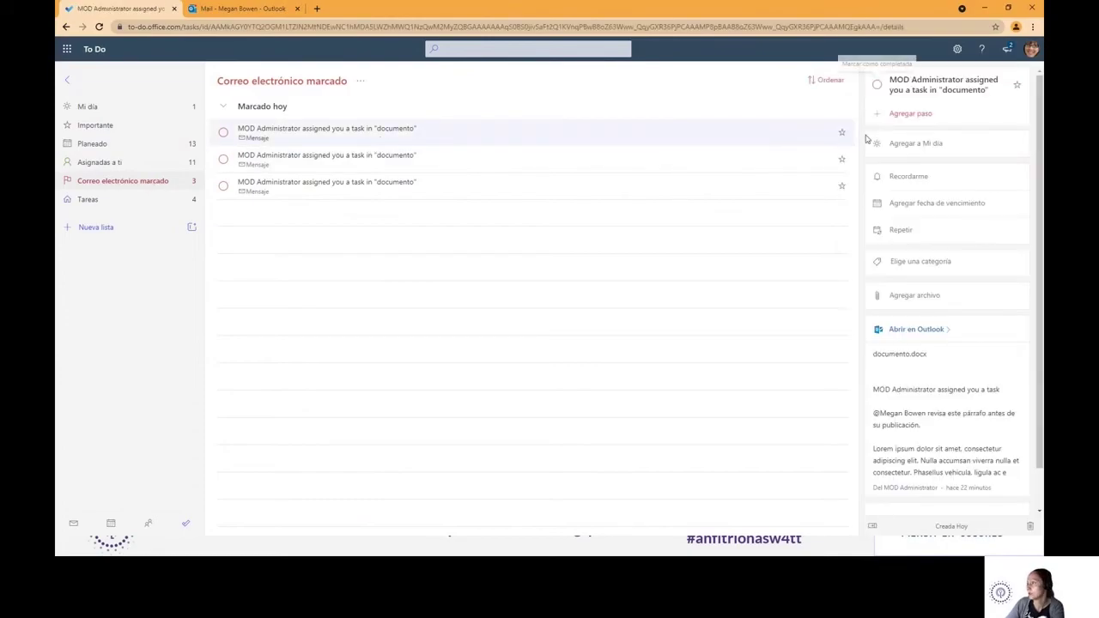
left_click(909, 144)
Review the Main Deck review task in Asignadas a ti and the tasks collected in Mi día.
left_click(142, 162)
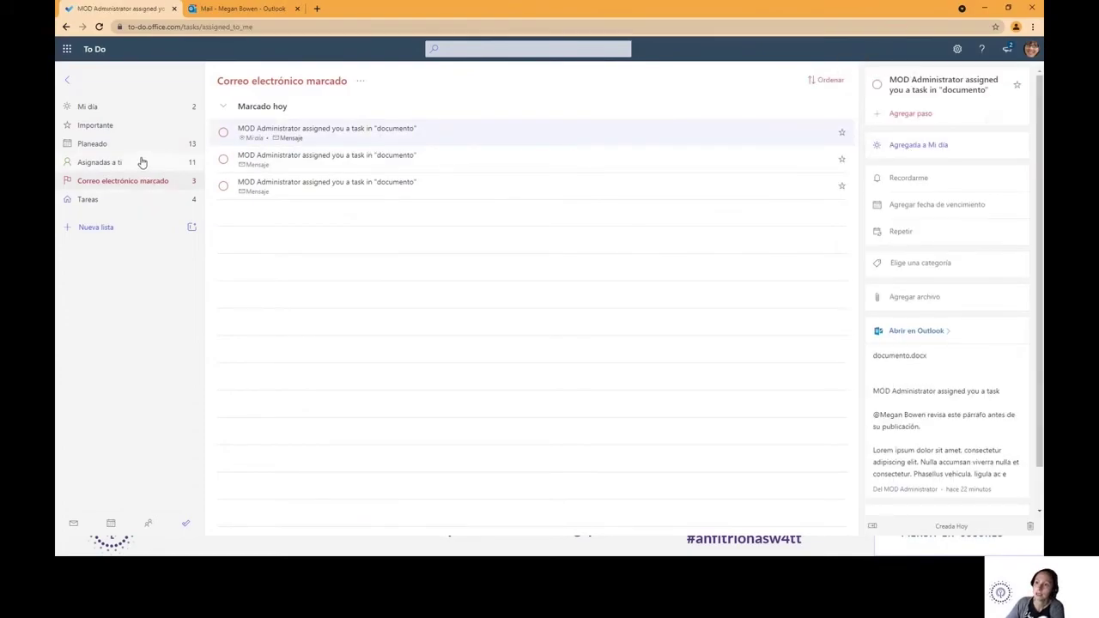
left_click(355, 163)
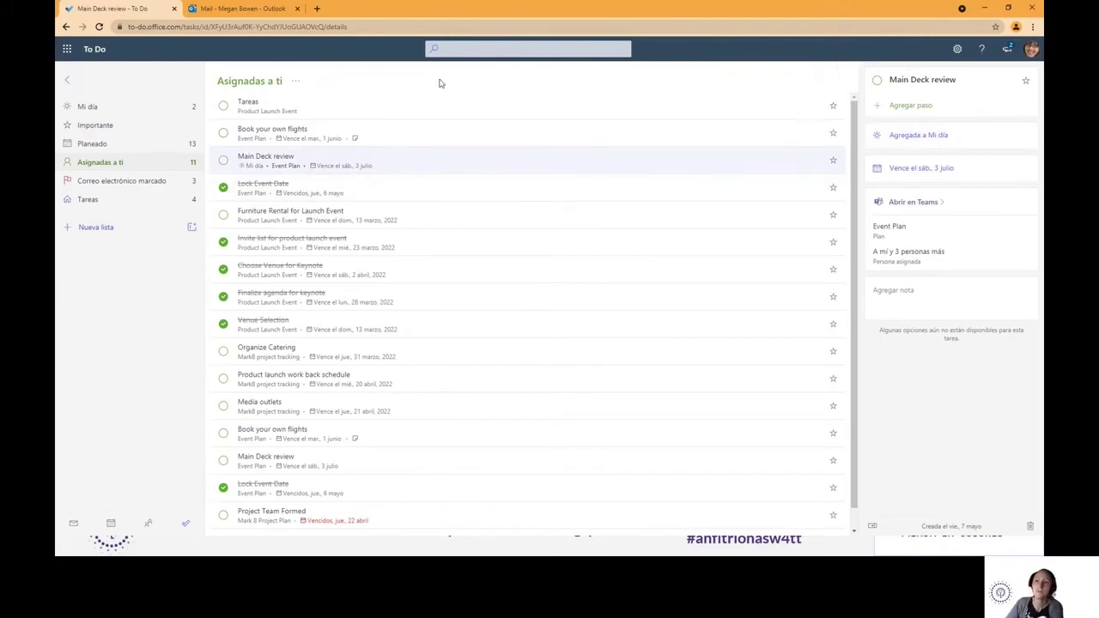
left_click(116, 108)
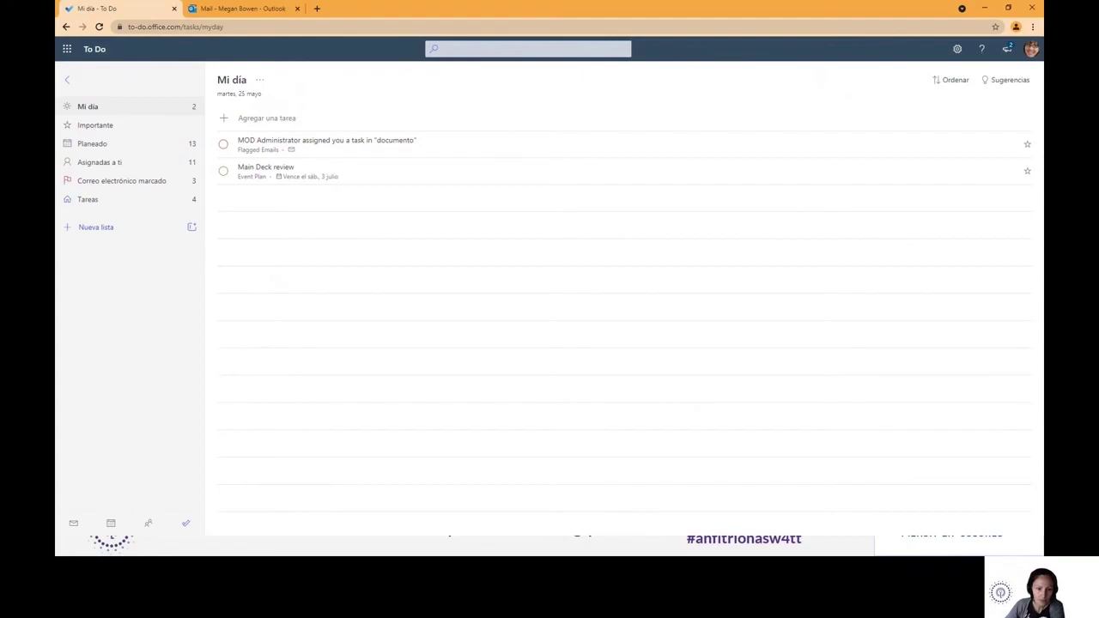
key("alt+Tab")
key("Right")
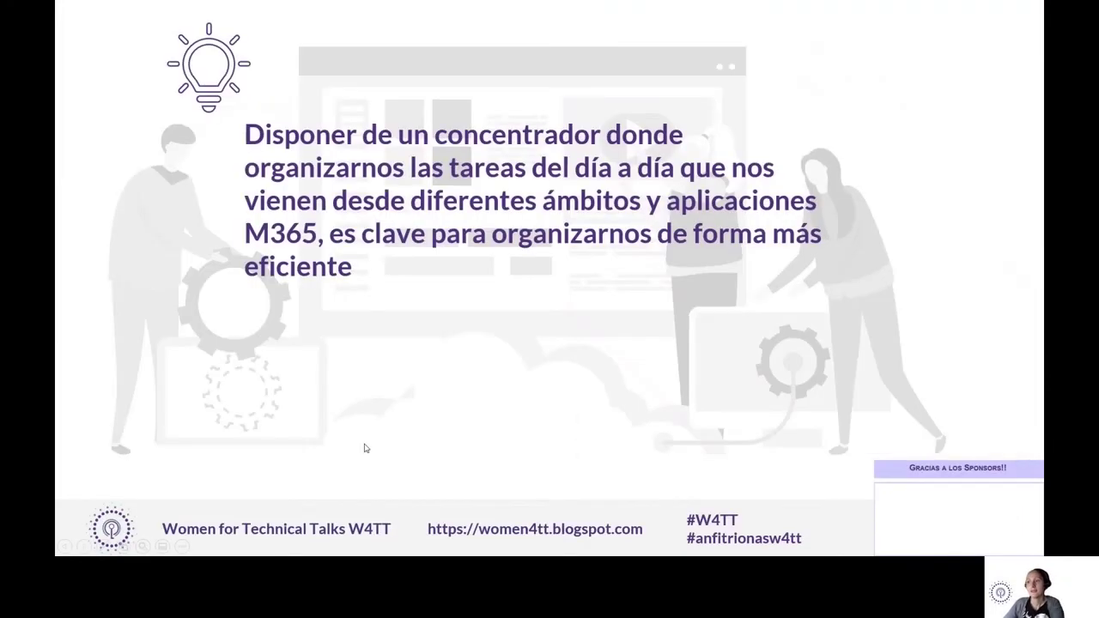